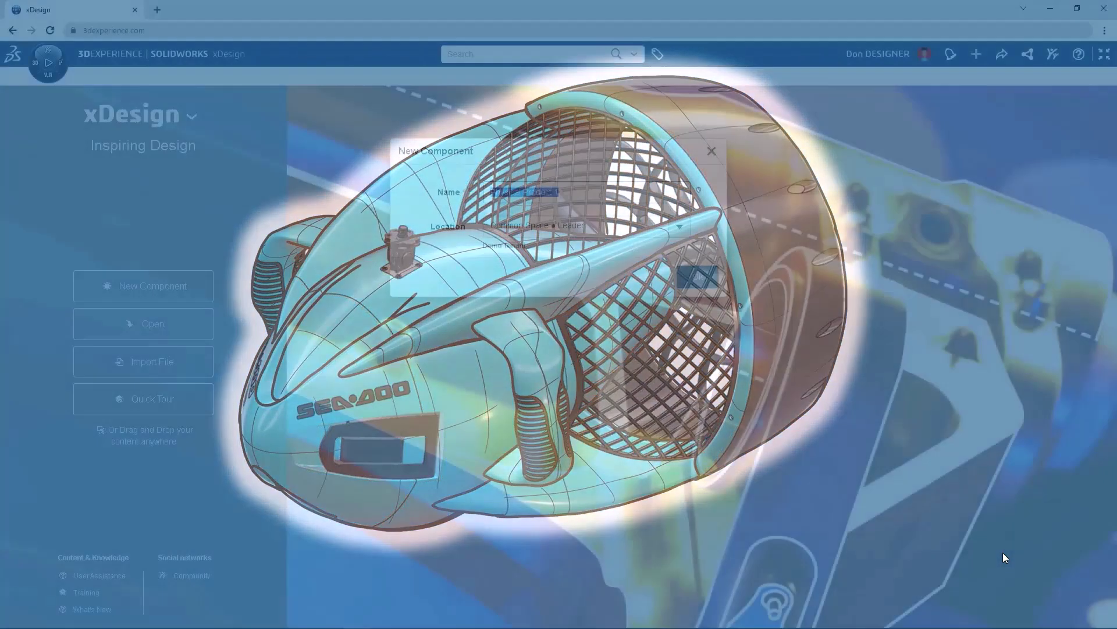
Name the component Battery Enclosure and draw a centred 81 by 101 rectangle with bowed sides.
text(Battery Enclosure)
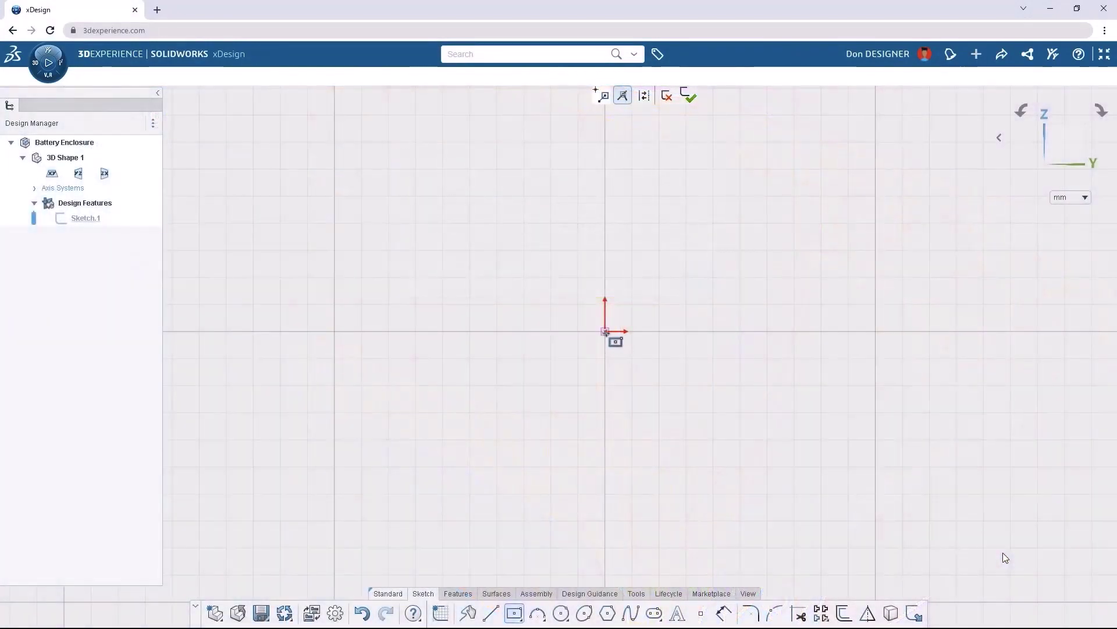
click(605, 331)
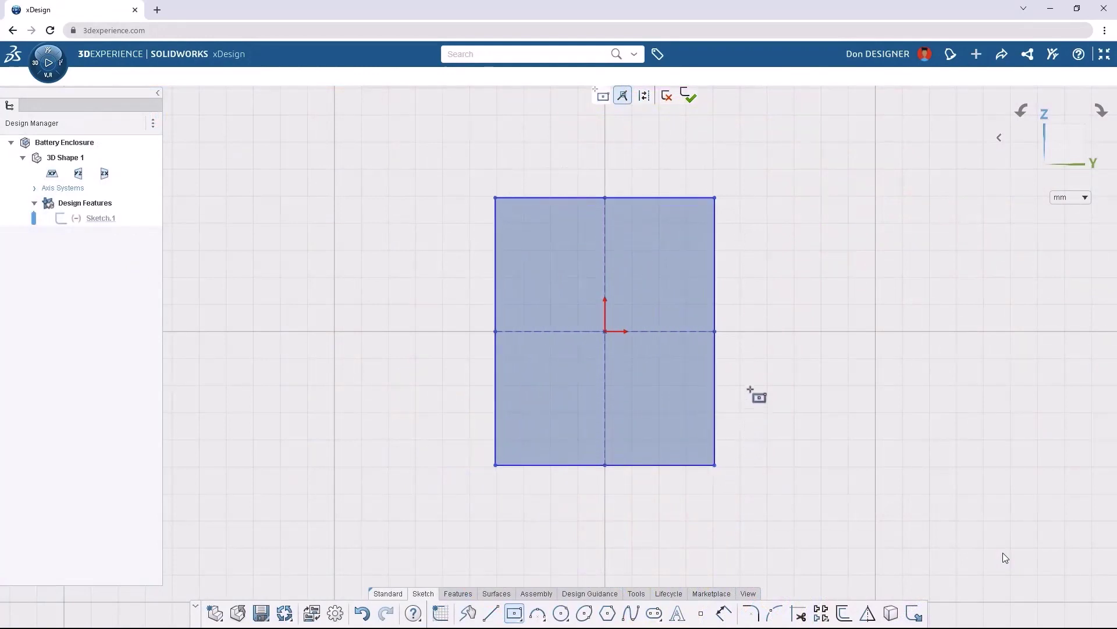
click(716, 345)
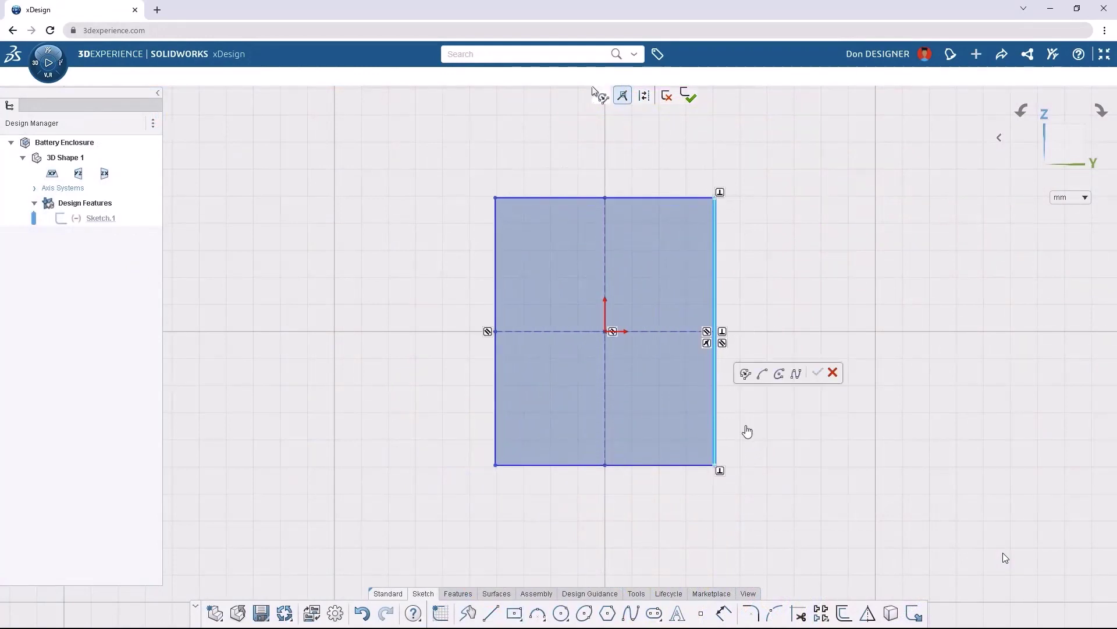
click(763, 375)
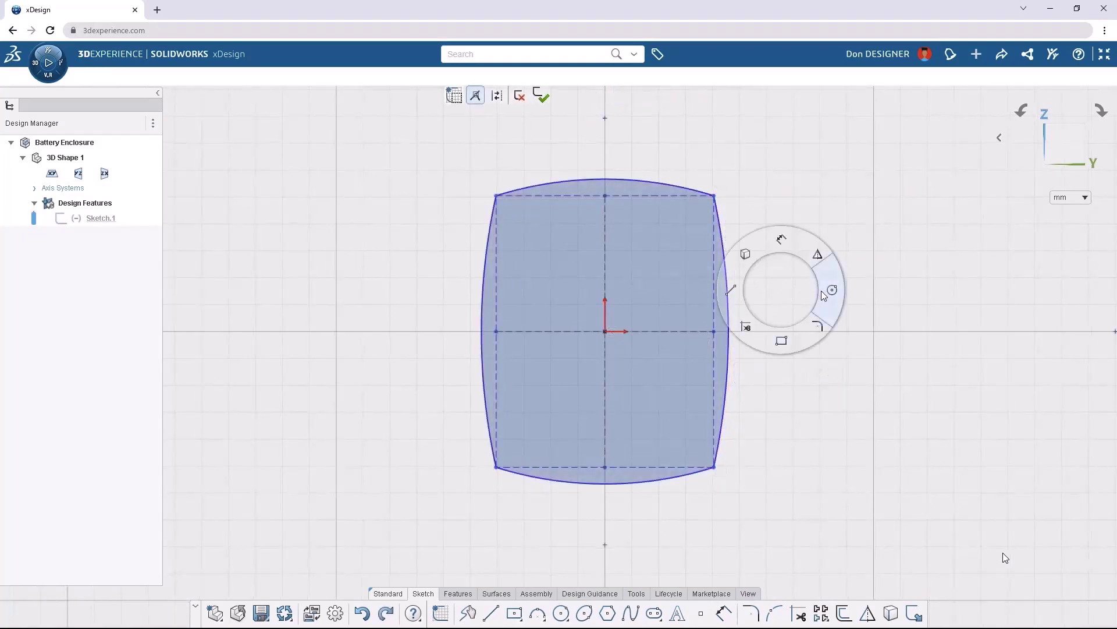
Round all four sketch corners to R 8.
click(819, 326)
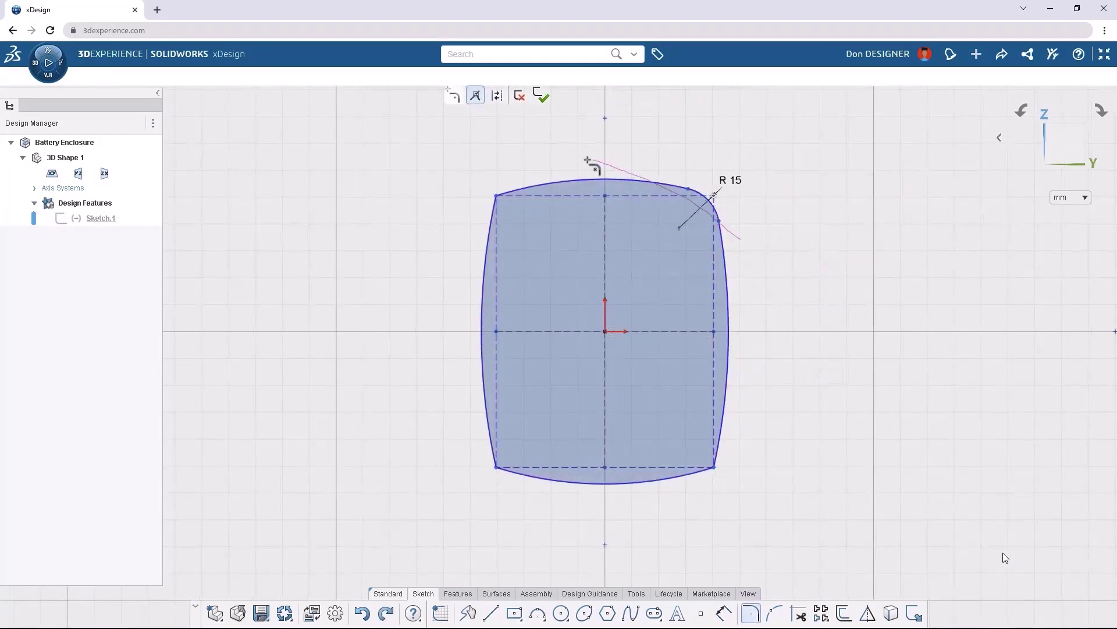
mouse_move(468, 292)
mouse_down()
mouse_move(592, 511)
mouse_move(773, 391)
mouse_move(774, 326)
mouse_up()
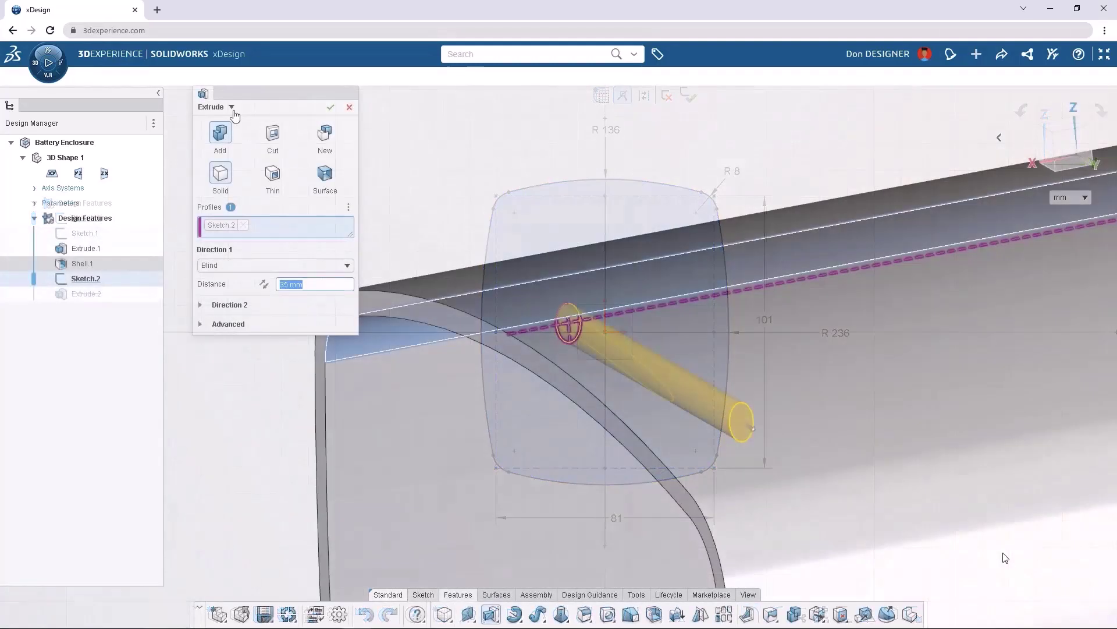
click(231, 107)
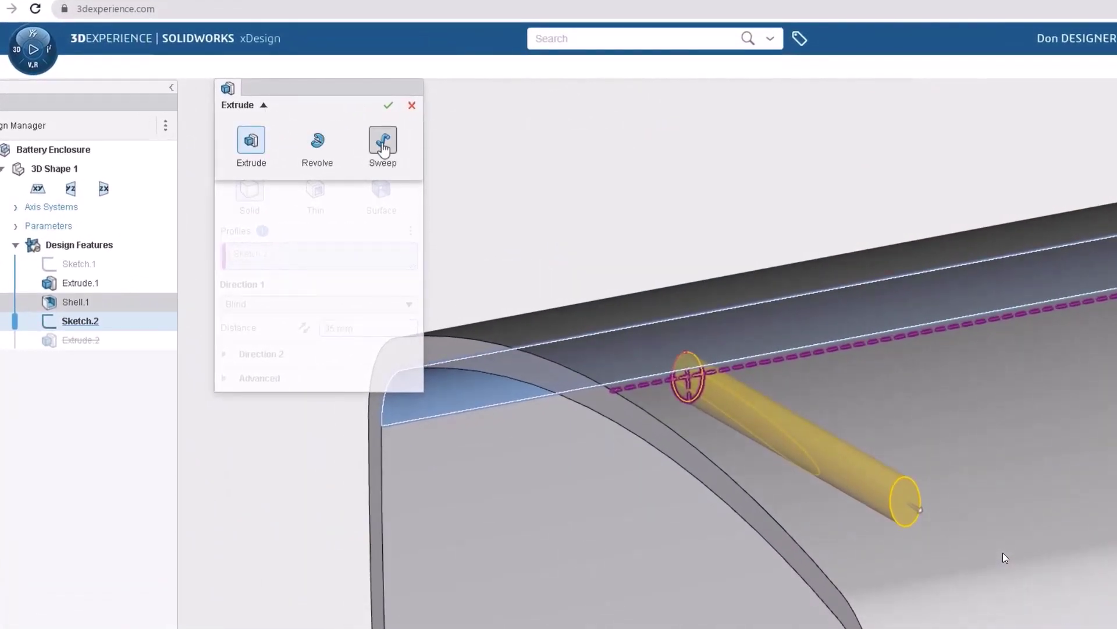
Turn the feature into a swept groove cut along the open end and raise Thickness from 2mm to 3mm.
click(383, 144)
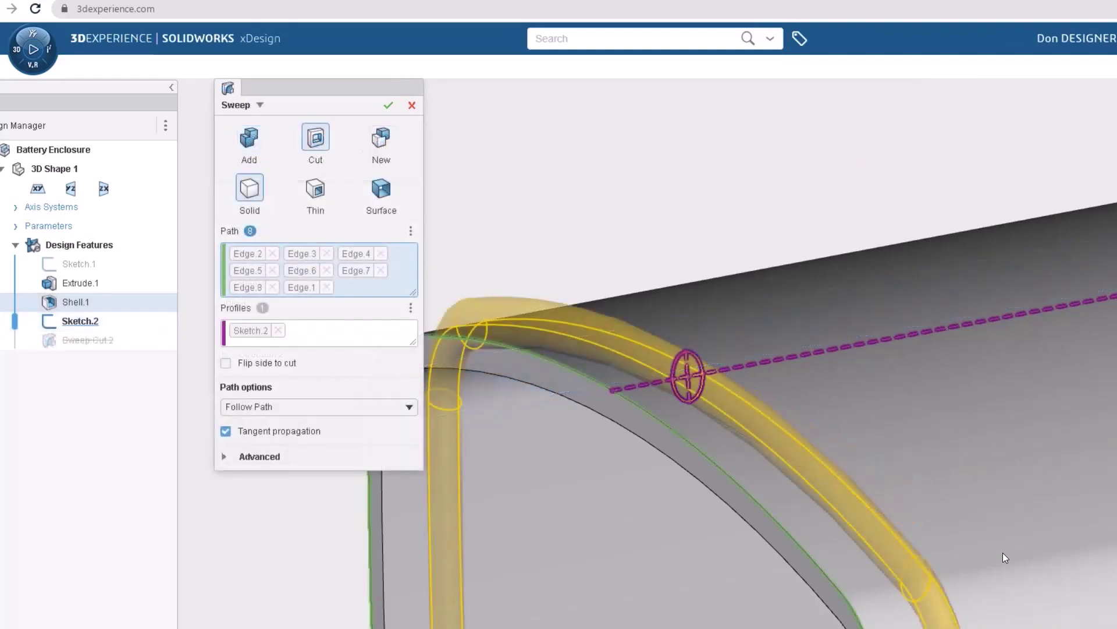
click(389, 110)
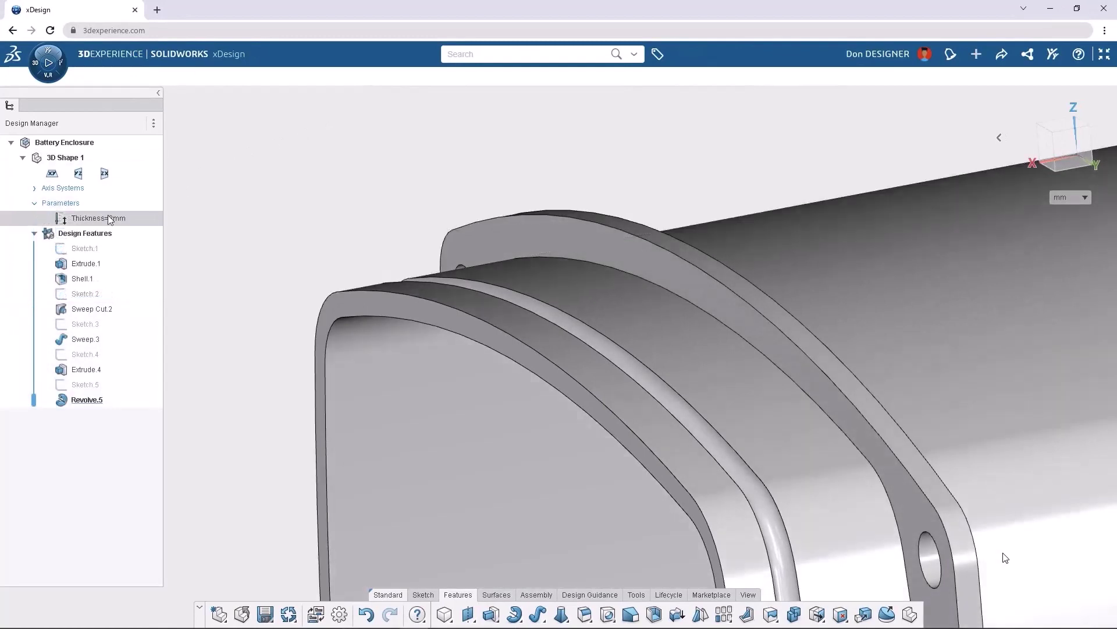
double_click(110, 218)
click(301, 250)
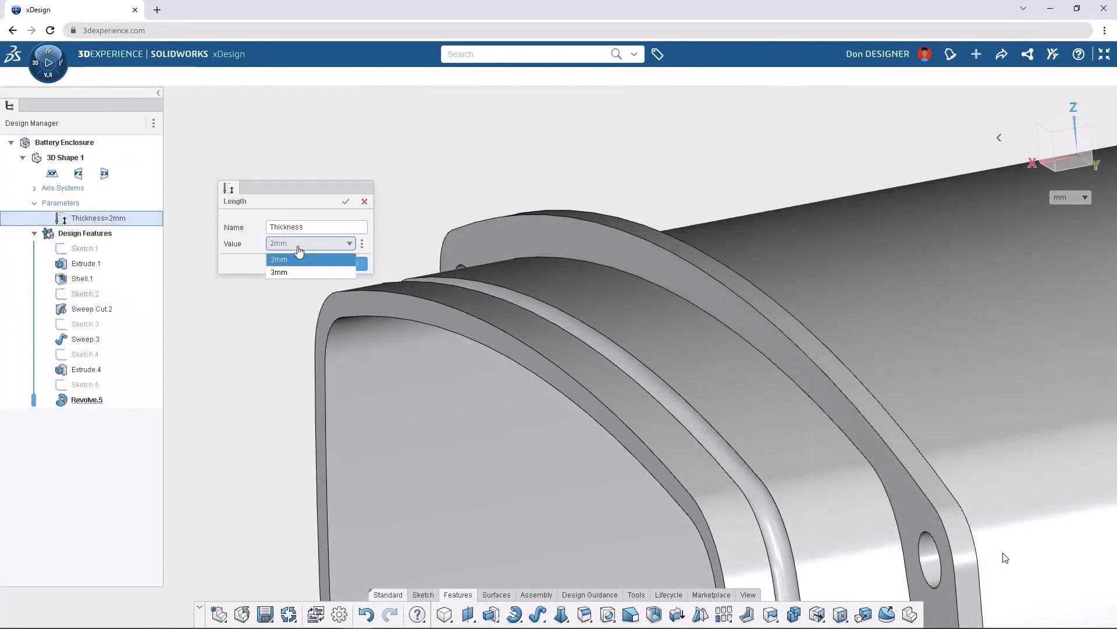
click(292, 272)
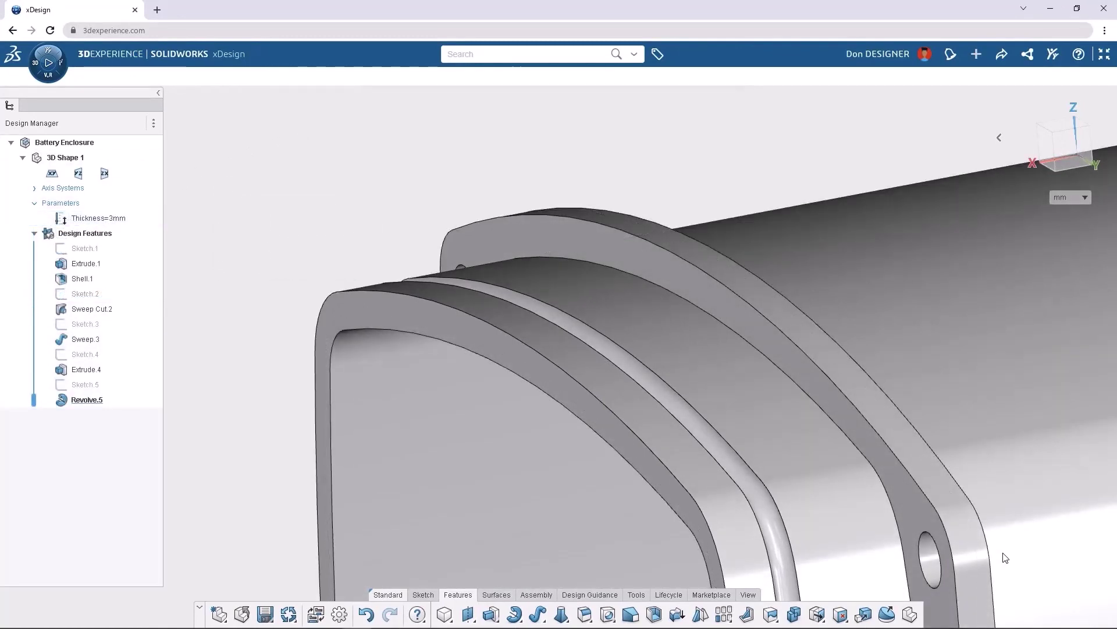
key(ctrl+7)
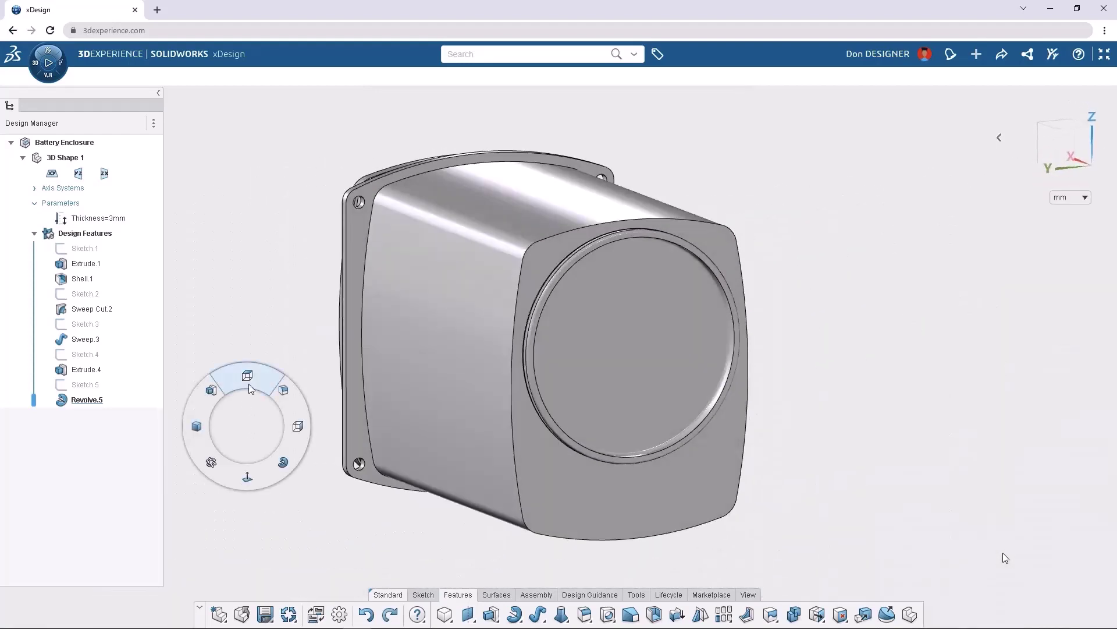
Sketch pin points on the round end face and accept the suggested repeated pin positions.
click(209, 394)
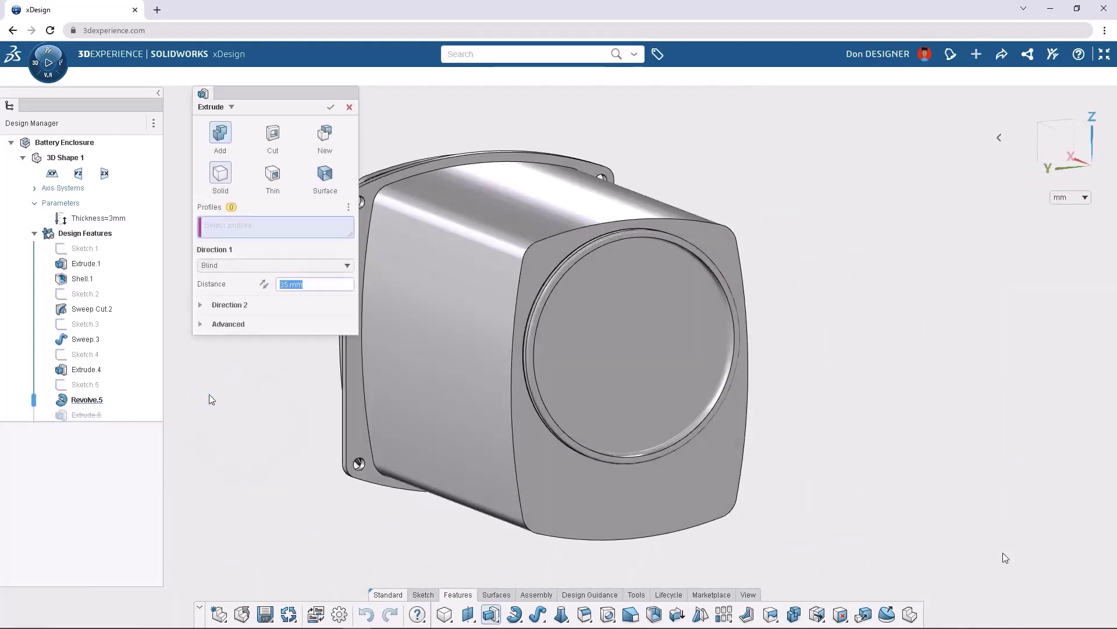
click(348, 209)
click(359, 232)
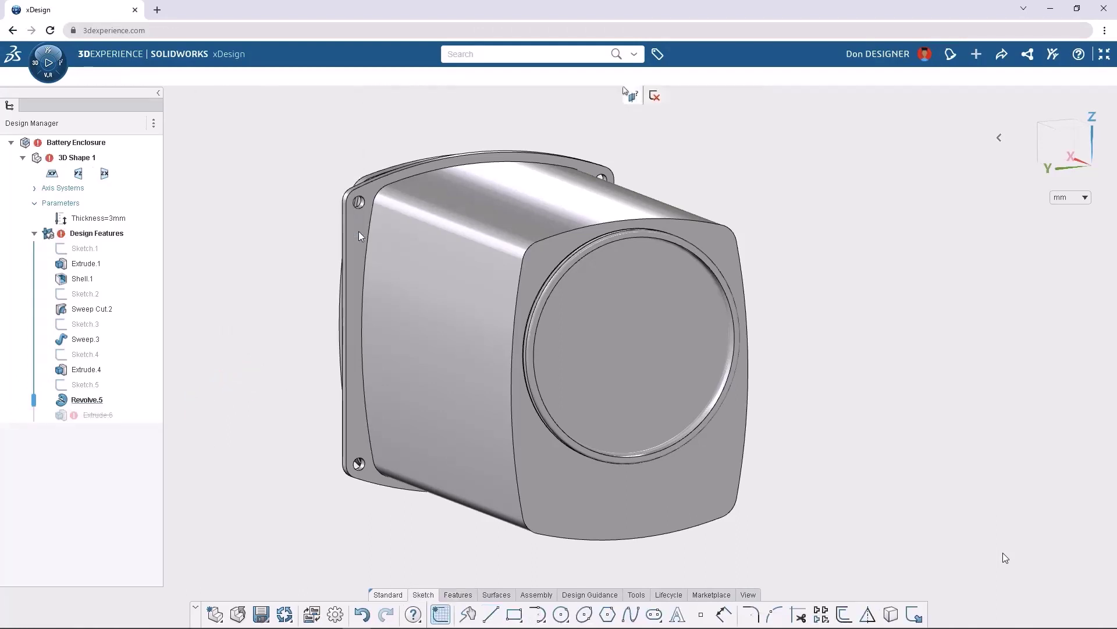
click(623, 334)
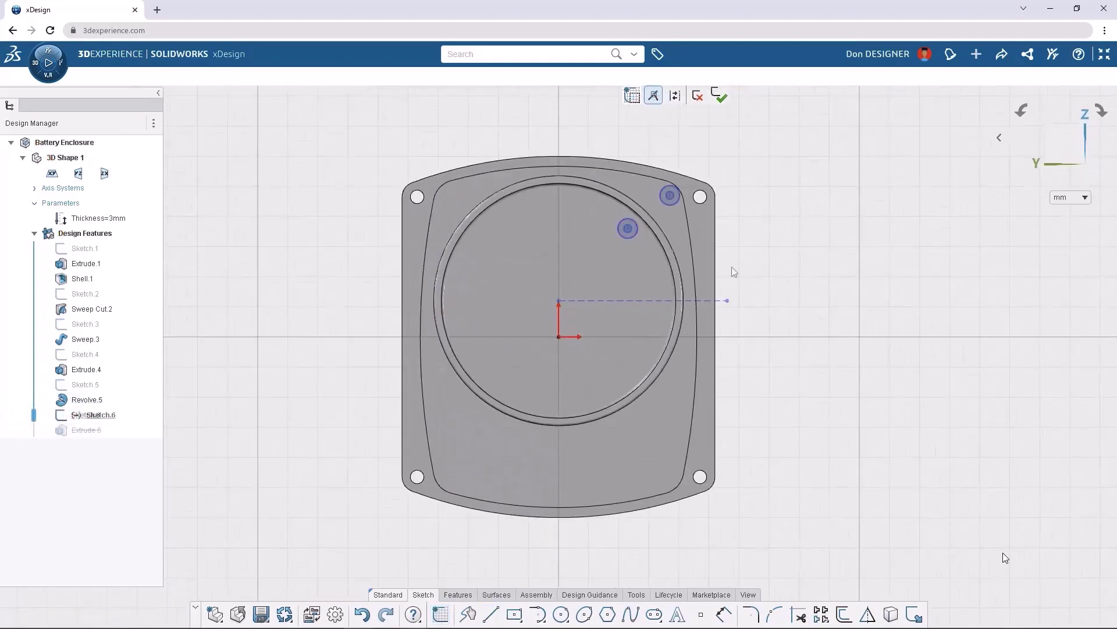
drag(734, 262, 617, 174)
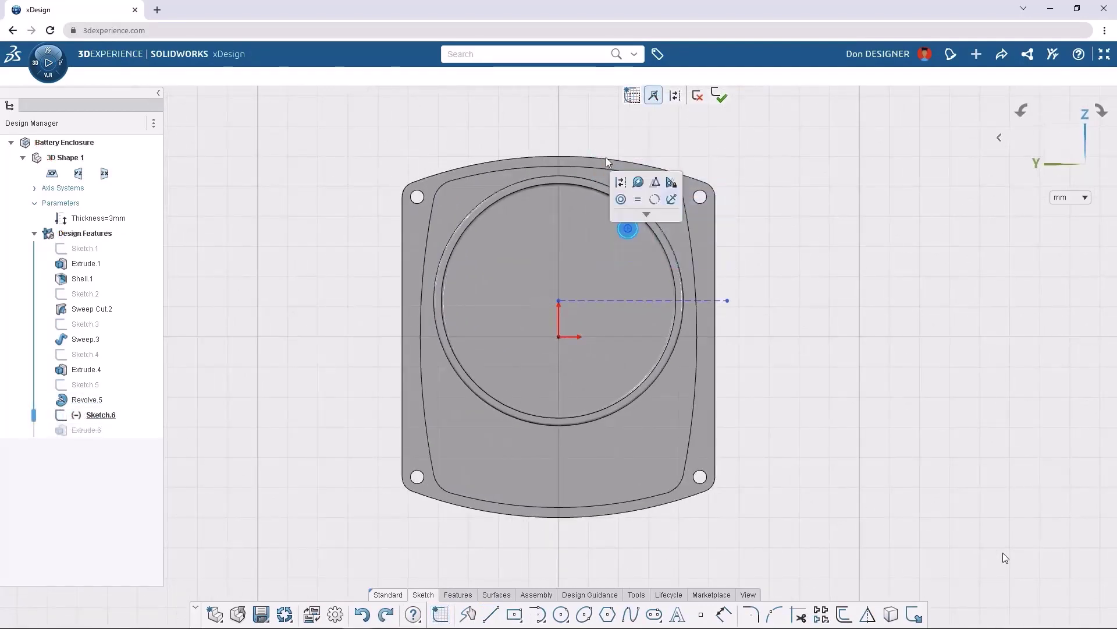
click(638, 182)
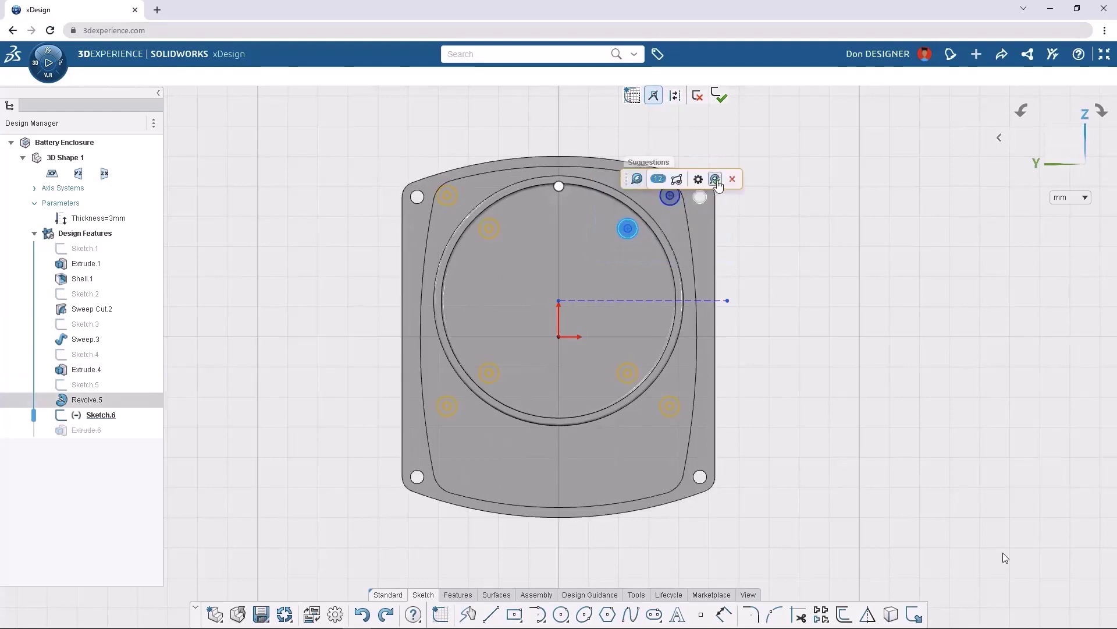
click(715, 179)
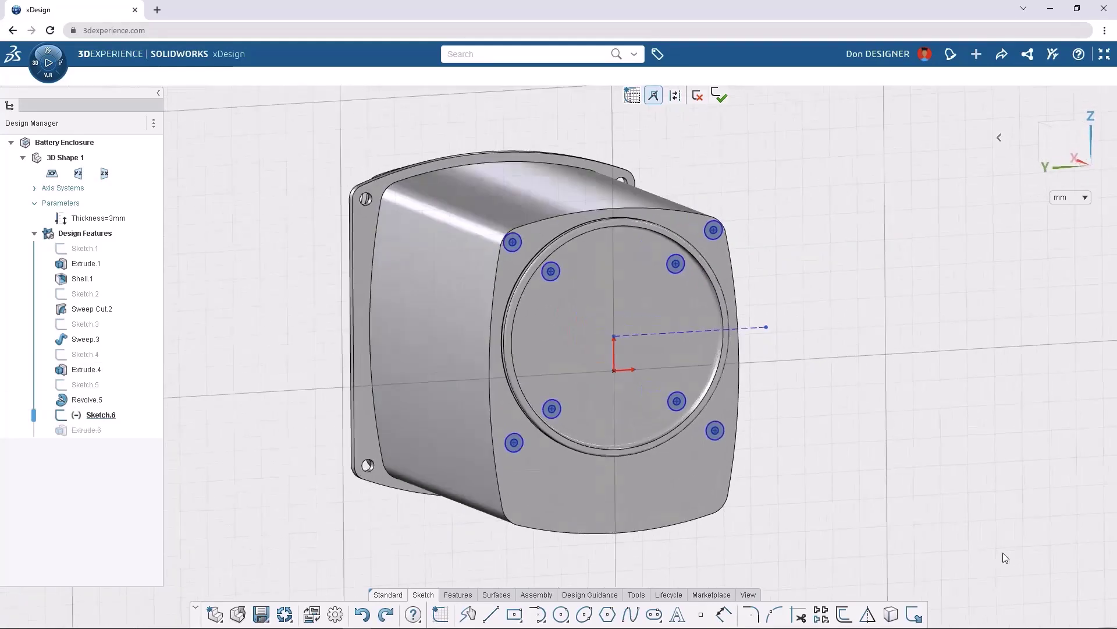
Fillet every pin's base edge at 1 mm.
click(726, 238)
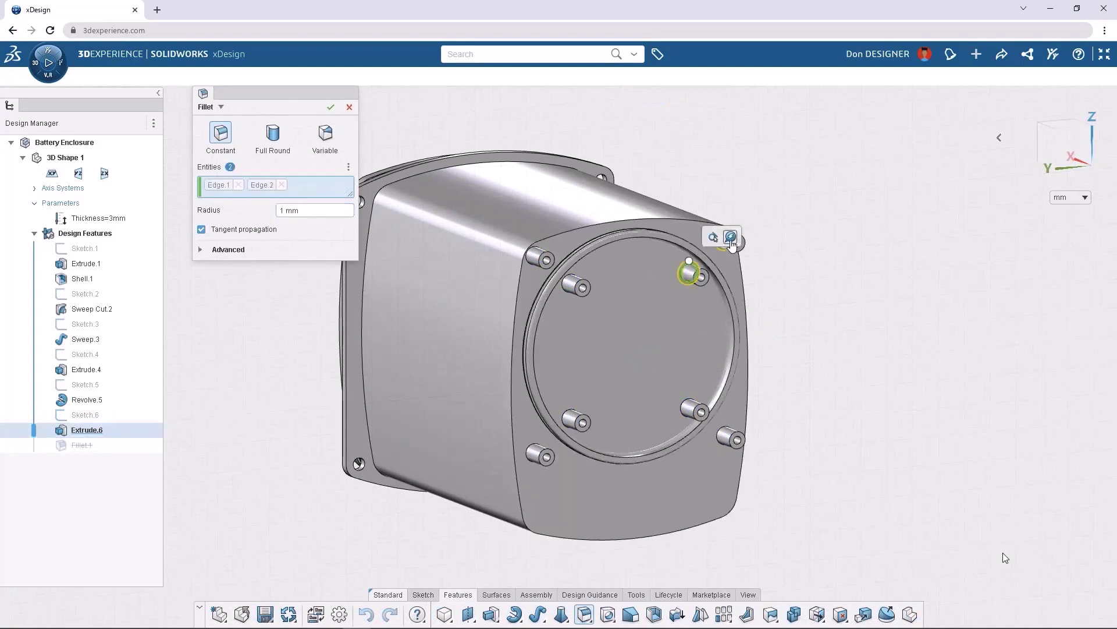
click(731, 238)
click(780, 253)
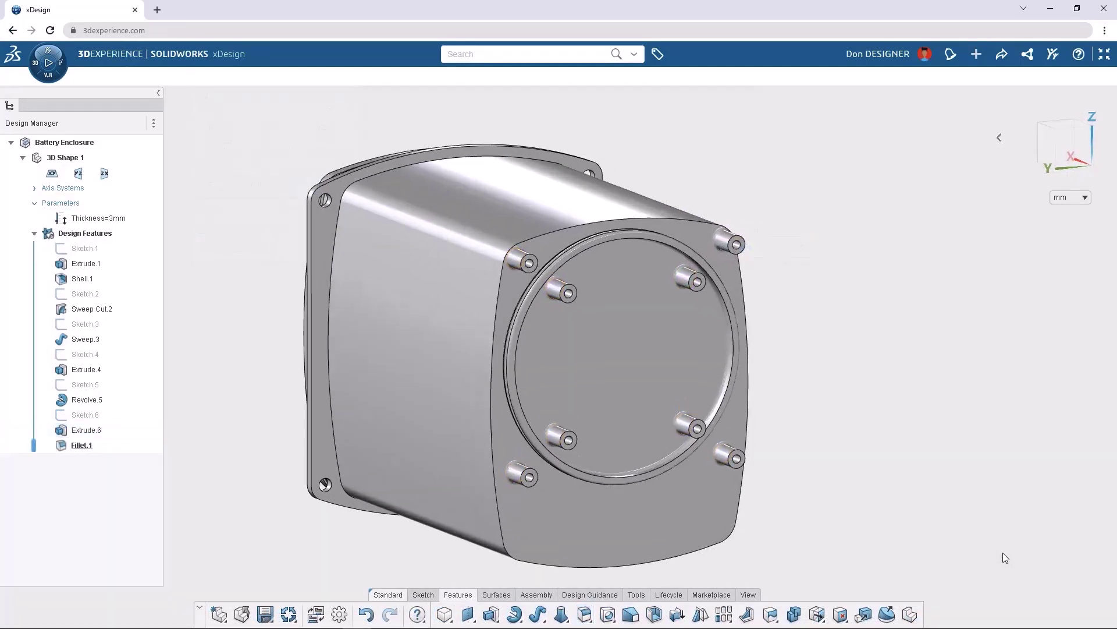
Extrude one pin's end face to lengthen that pin.
scroll(1005, 558, up, 10)
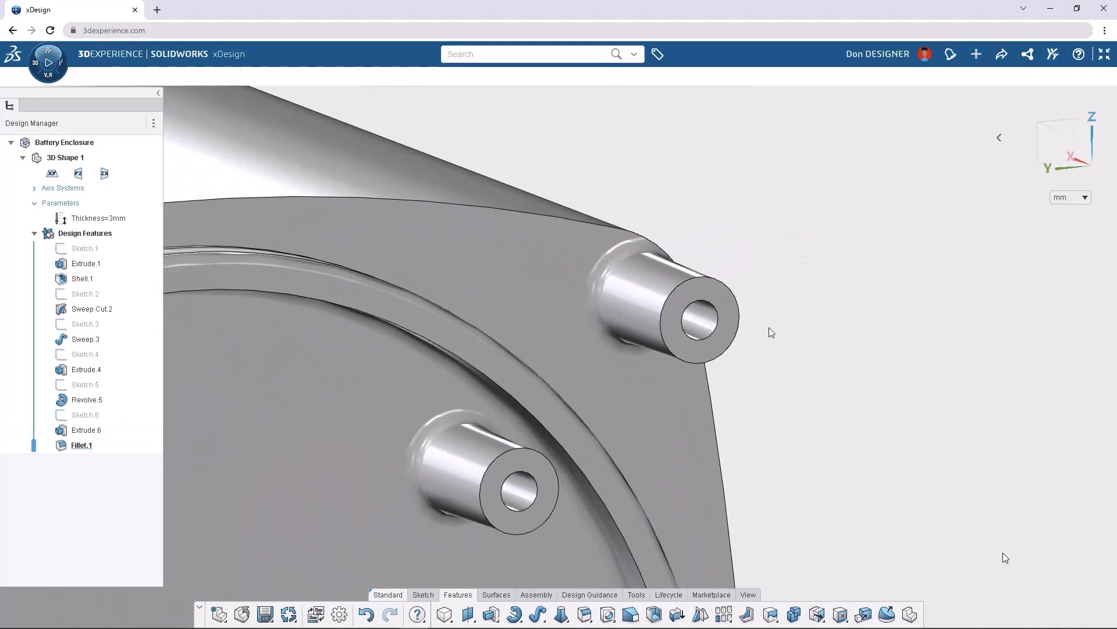
click(729, 316)
click(776, 277)
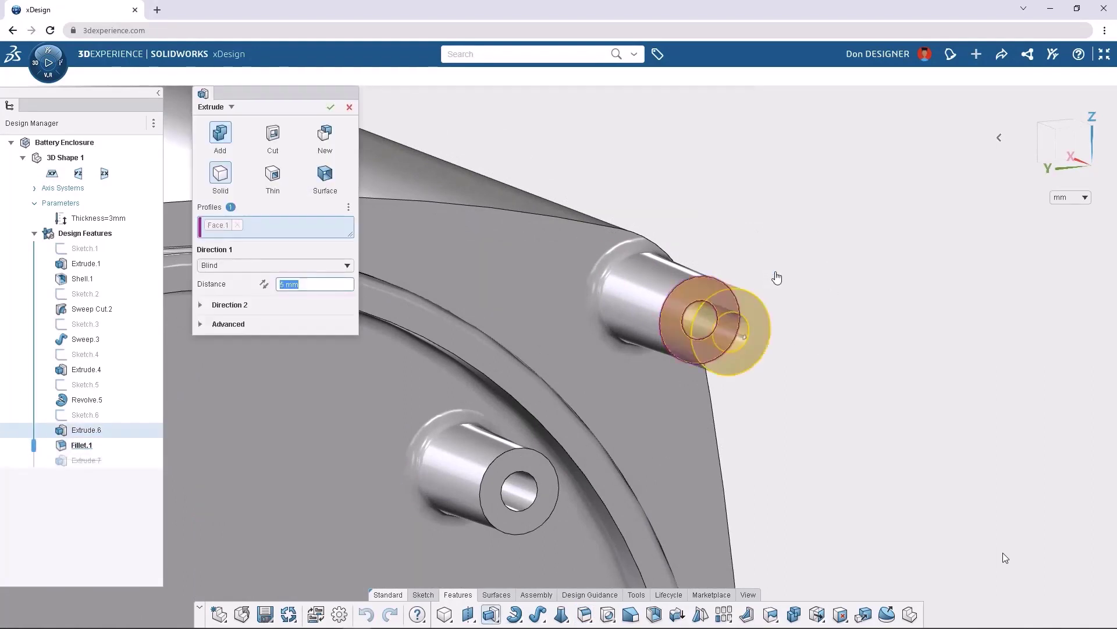
click(776, 275)
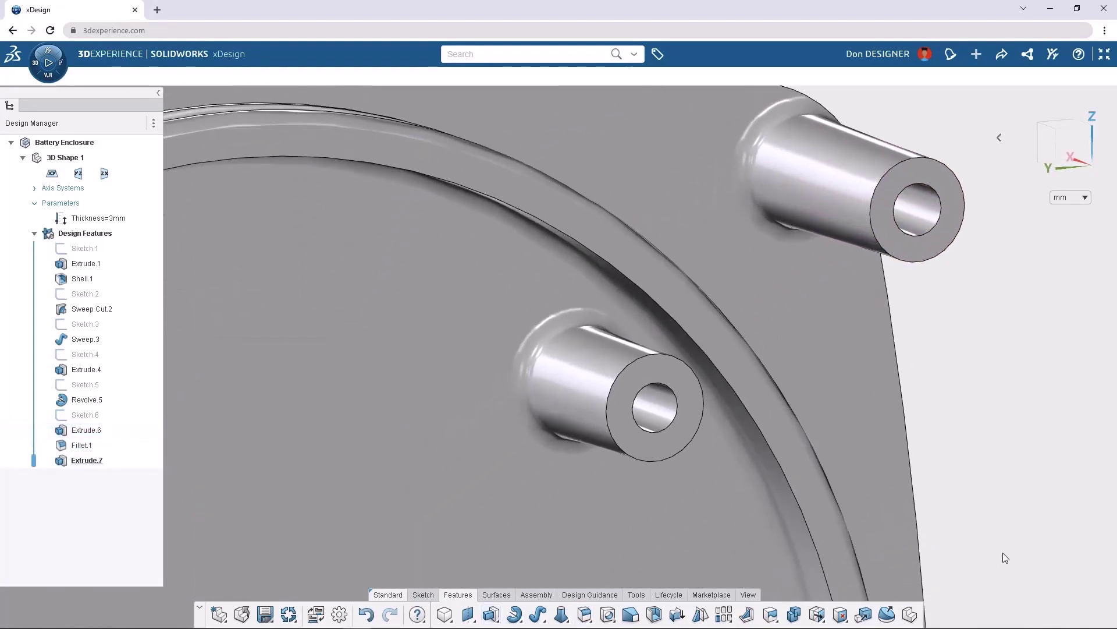
Enlarge the fillet radius to 4.3 mm and insert the Battery Enclosure into the Drive Assembly.
drag(633, 385, 565, 486)
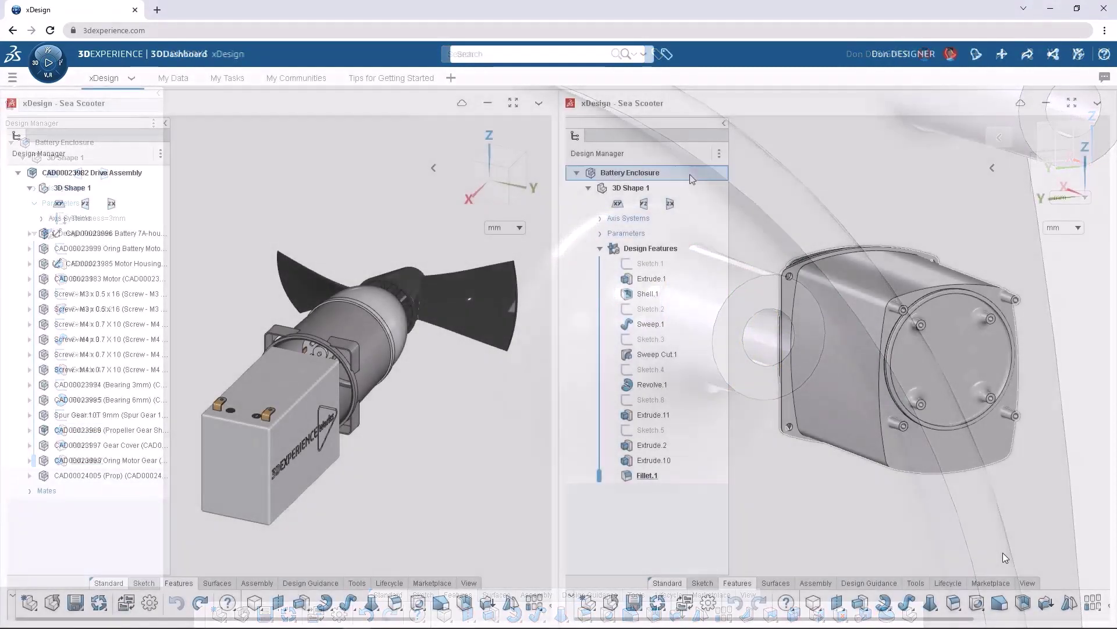
drag(630, 172, 513, 288)
drag(348, 445, 347, 447)
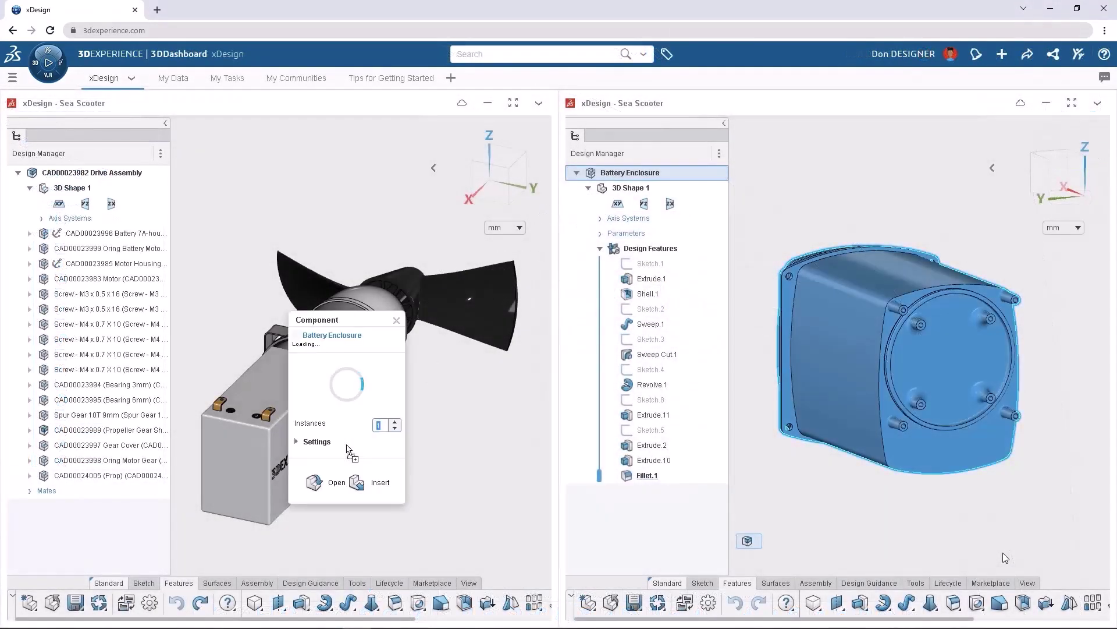
click(357, 487)
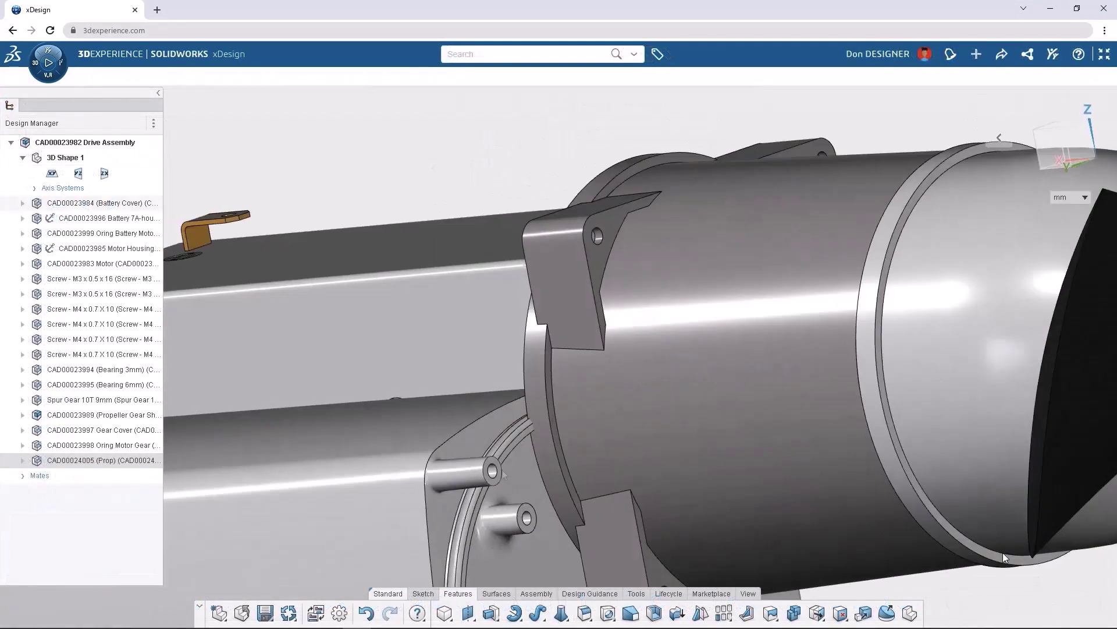
Mate the bracket's small hole concentric with the cylindrical boss.
click(493, 472)
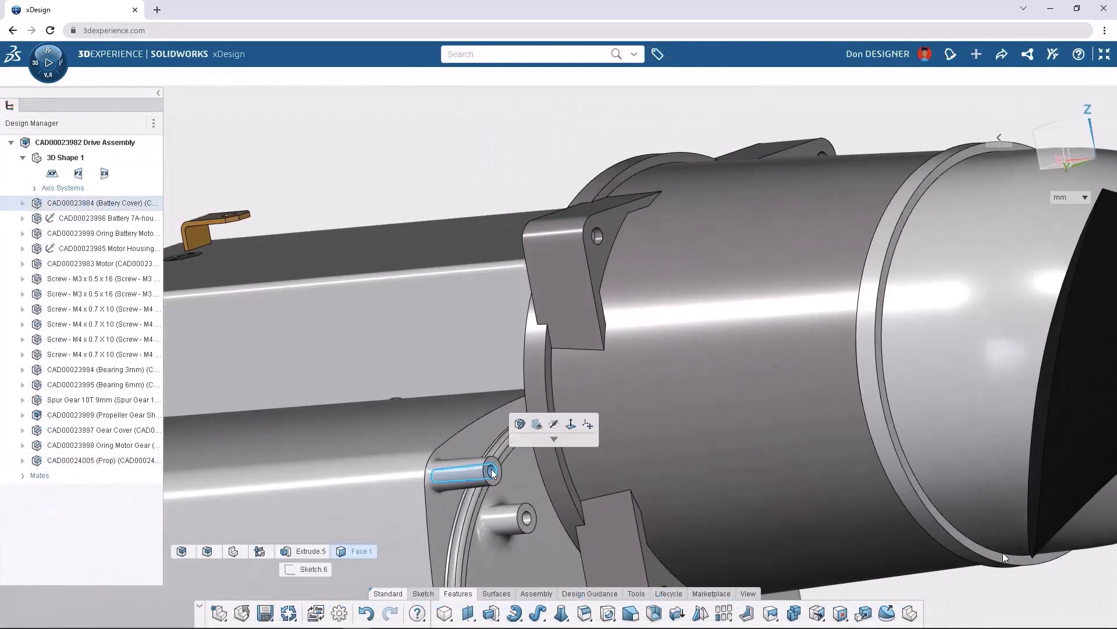
click(598, 235)
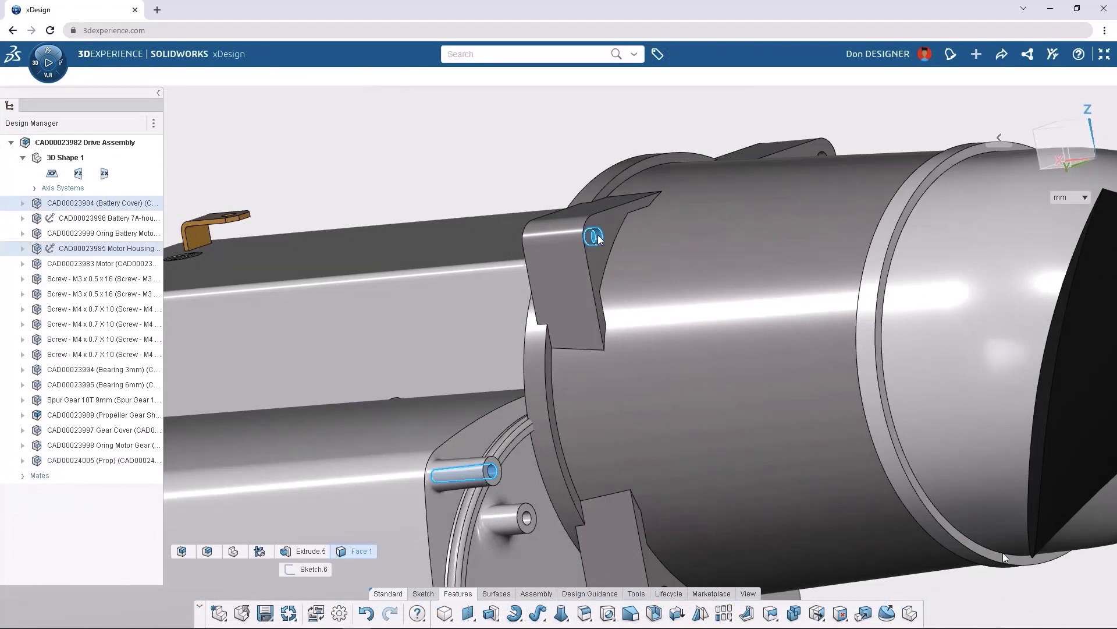
click(629, 205)
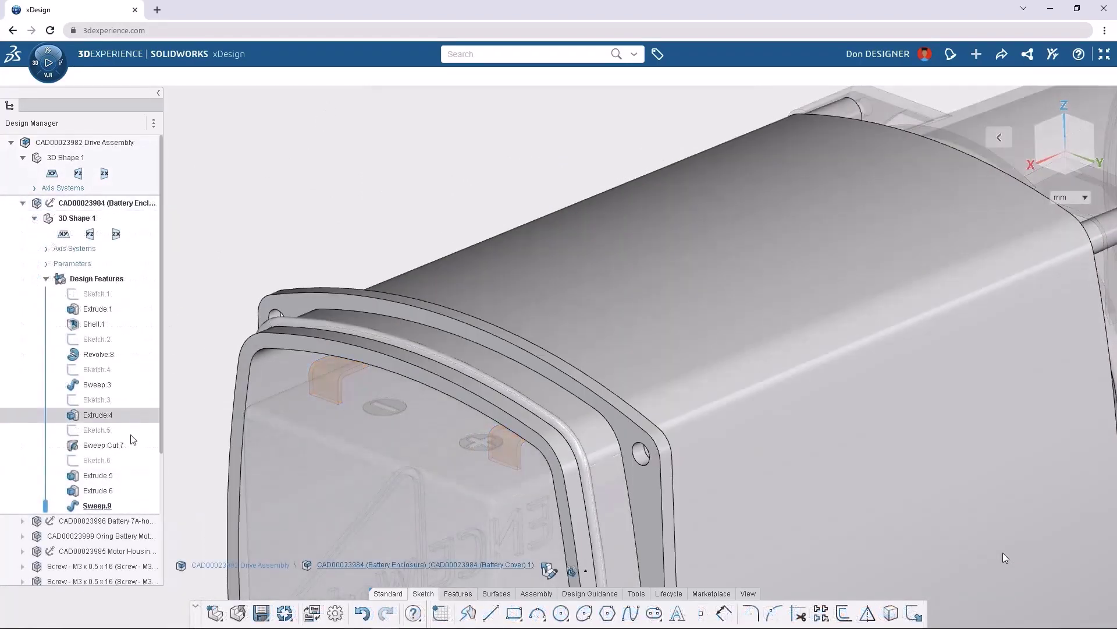
Make the Sweep.9 feature its own component named Gasket.
click(120, 505)
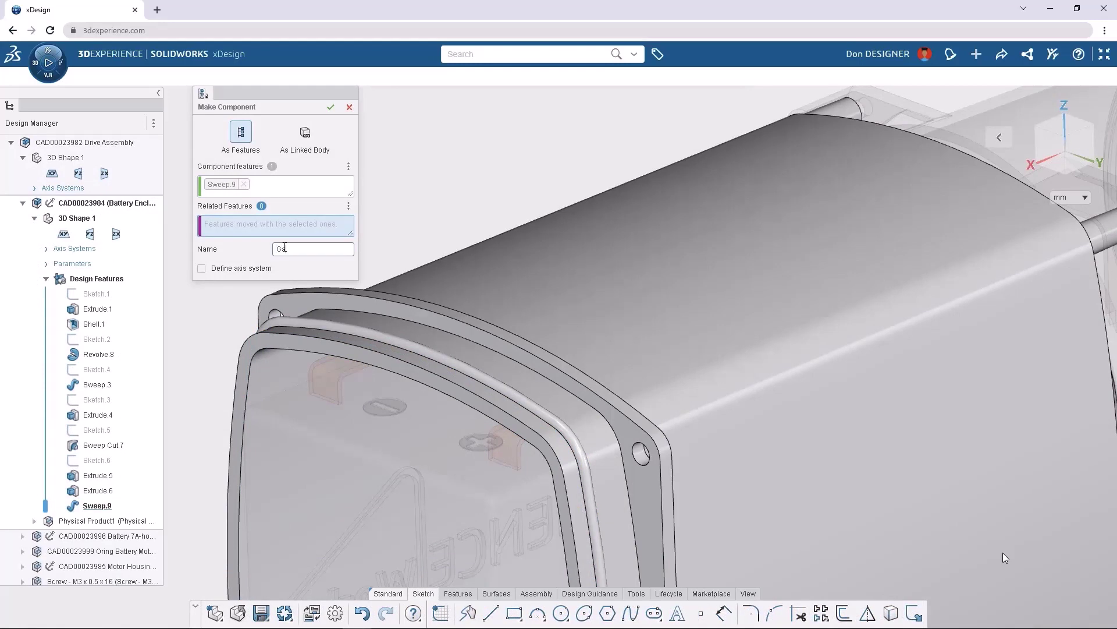
click(331, 107)
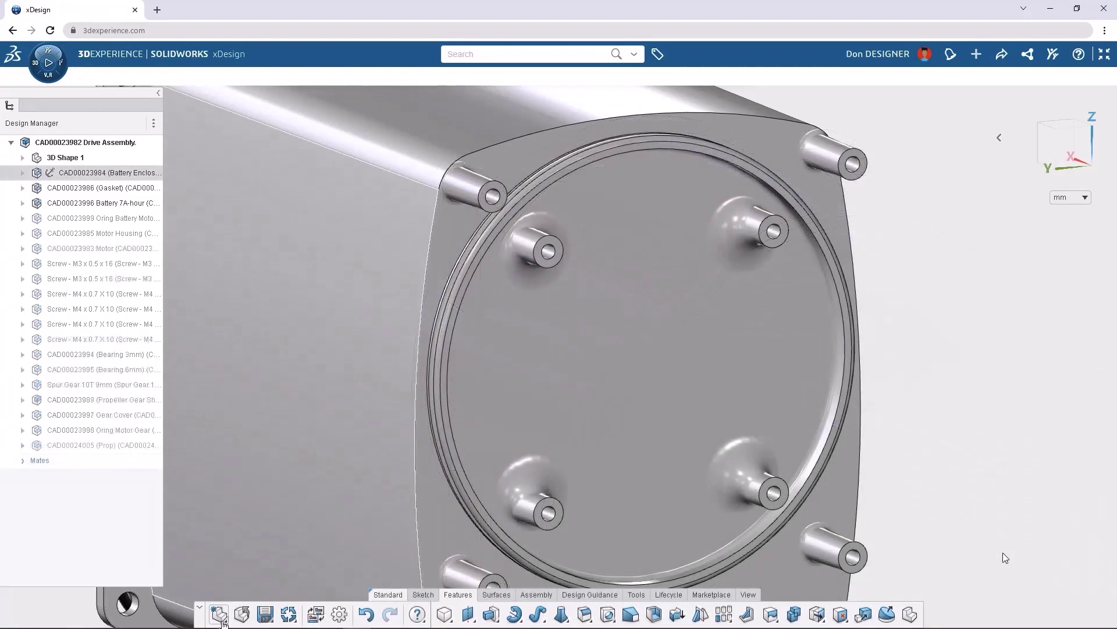
Import the Sea Scooter PCB as IDF and fasten its four holes with M4 x 0.7 x 10 screws.
click(227, 598)
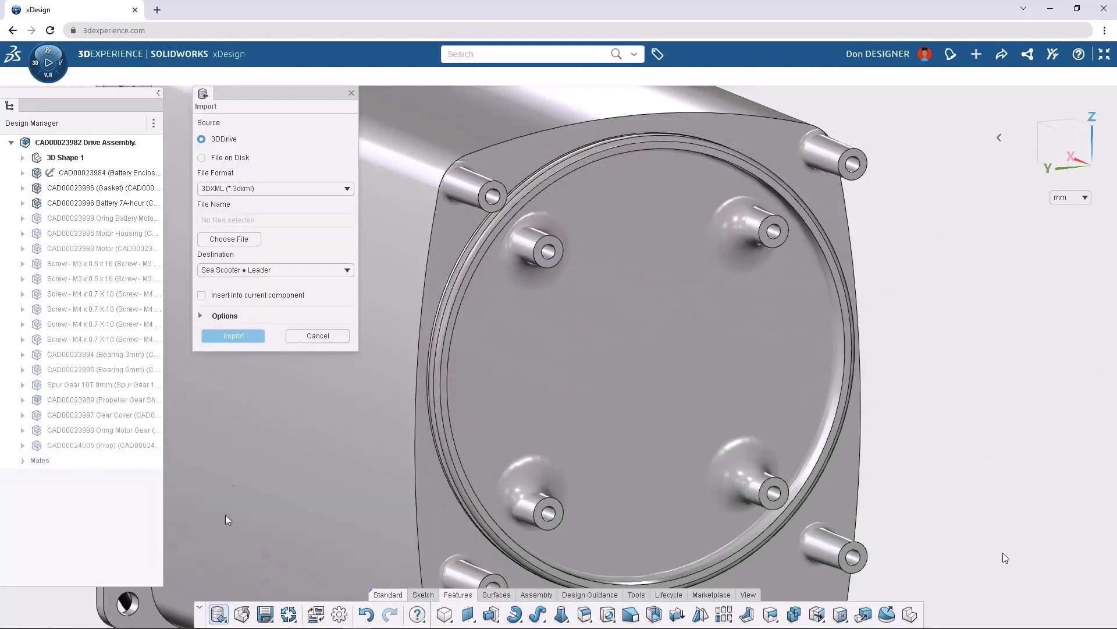
click(235, 188)
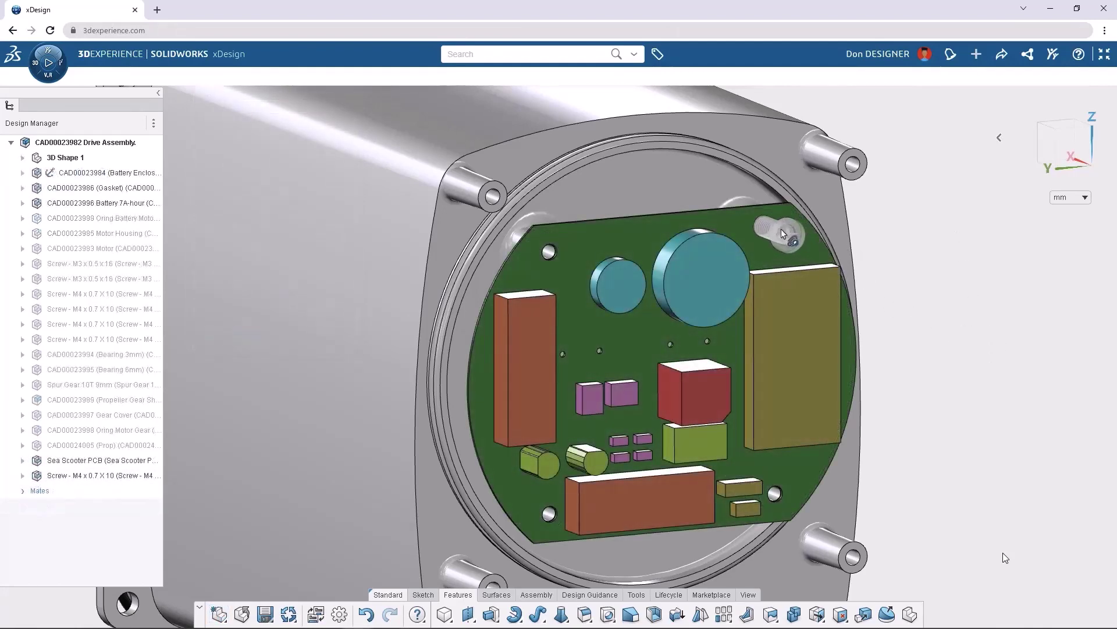
click(774, 231)
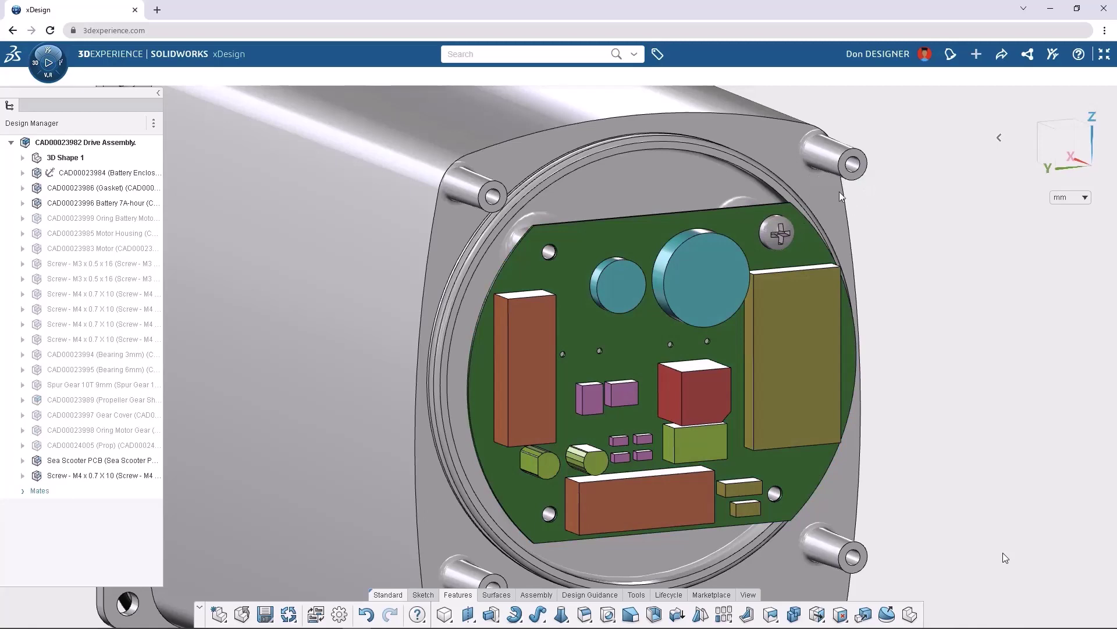
click(778, 233)
click(882, 197)
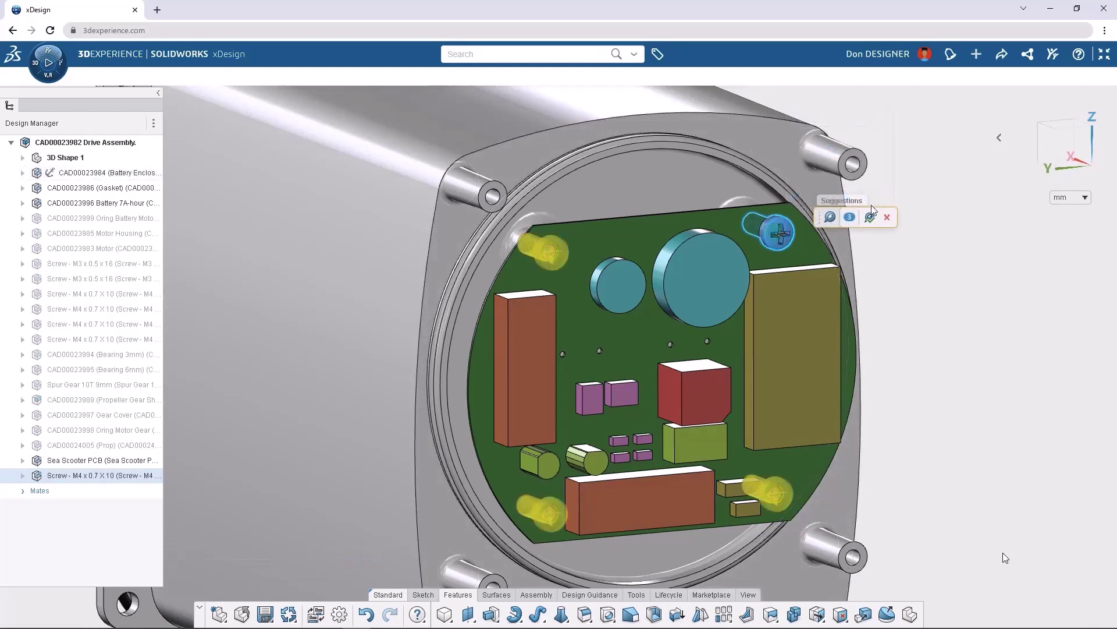
click(870, 218)
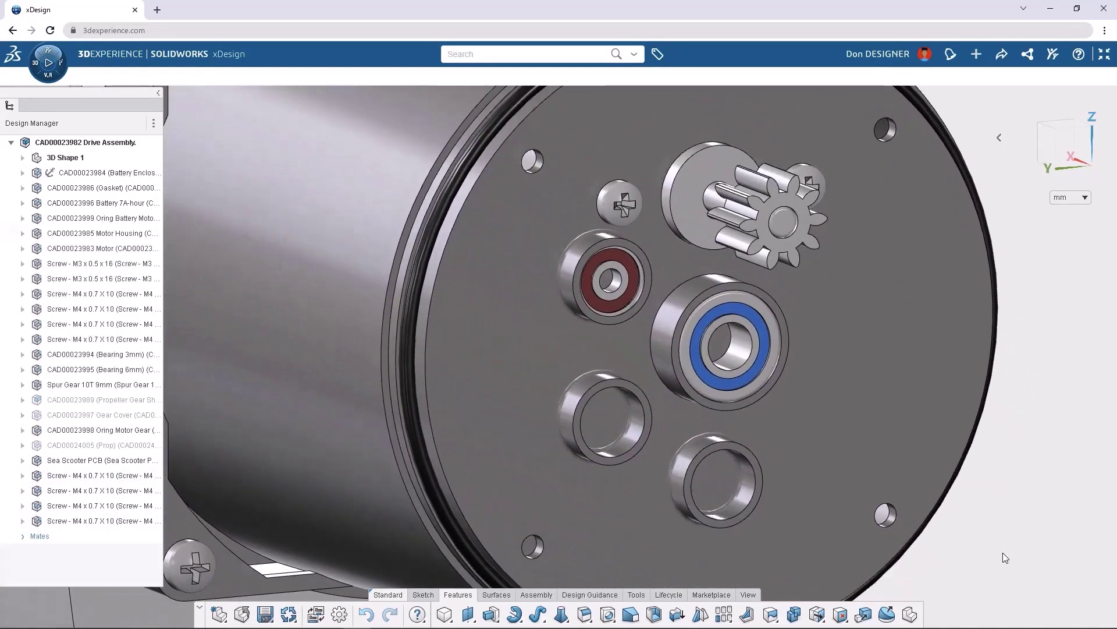
Copy the 3 mm bearing with its mates into the plate's lower-left and lower-right holes.
click(643, 256)
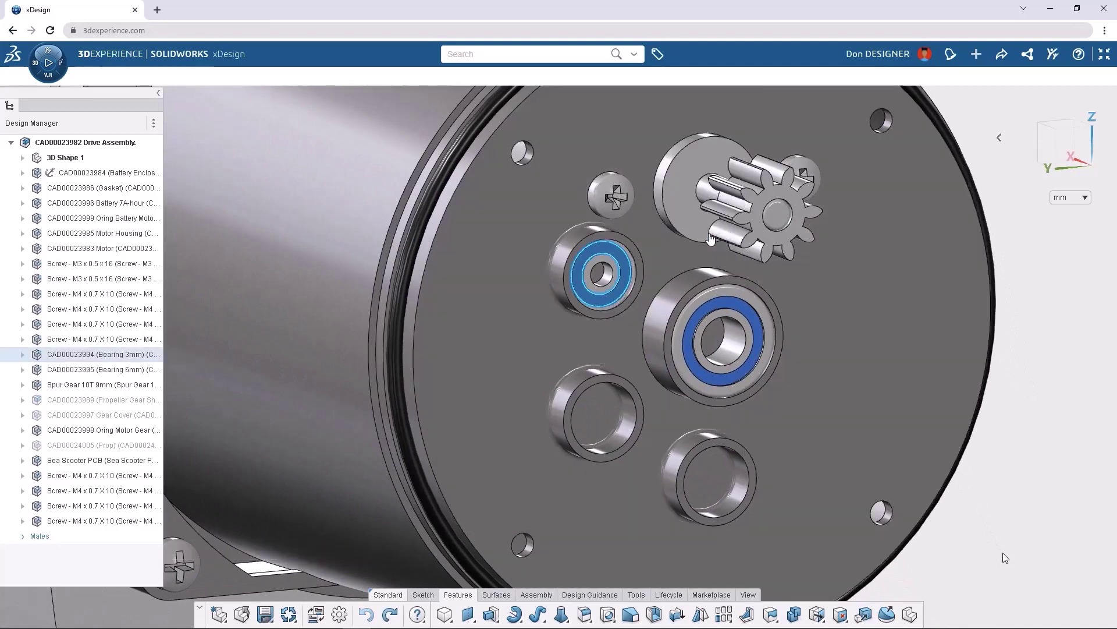
click(201, 244)
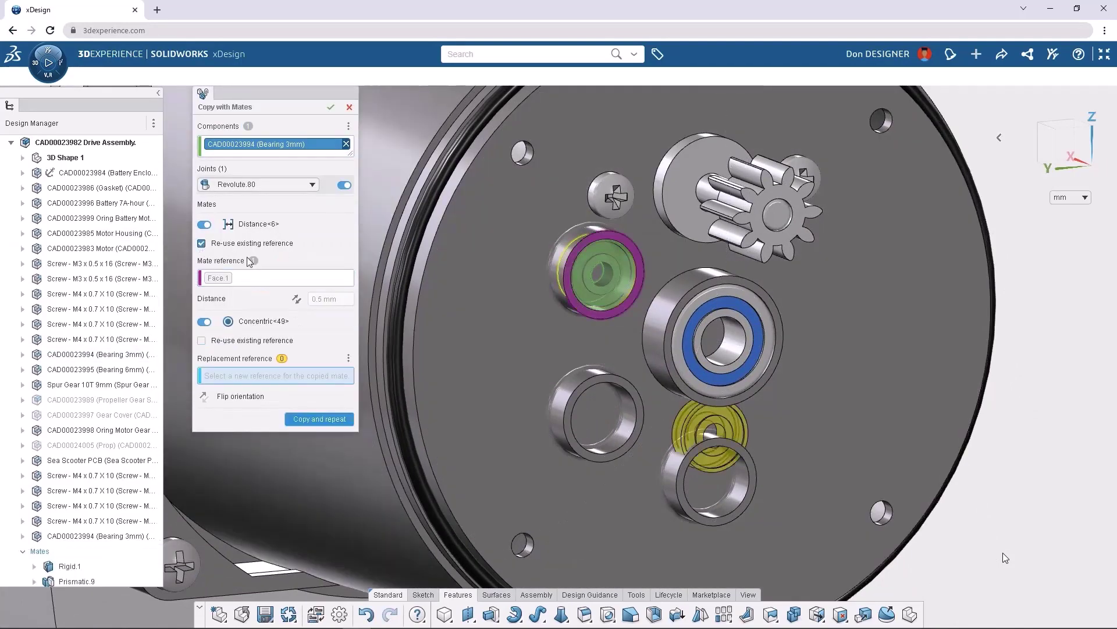
click(596, 410)
click(351, 420)
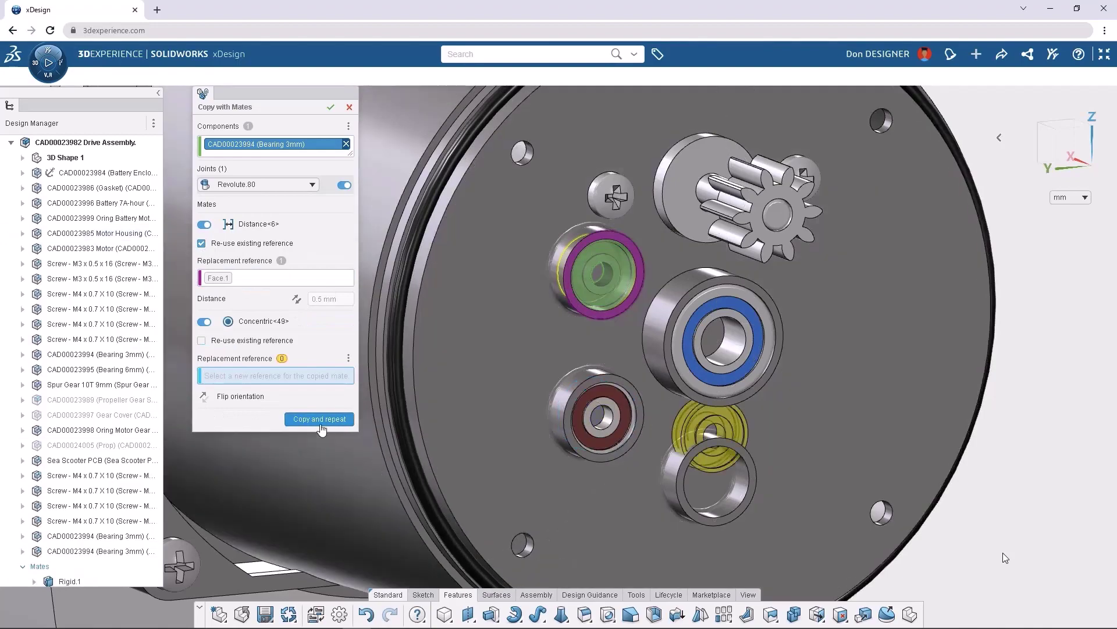
click(330, 107)
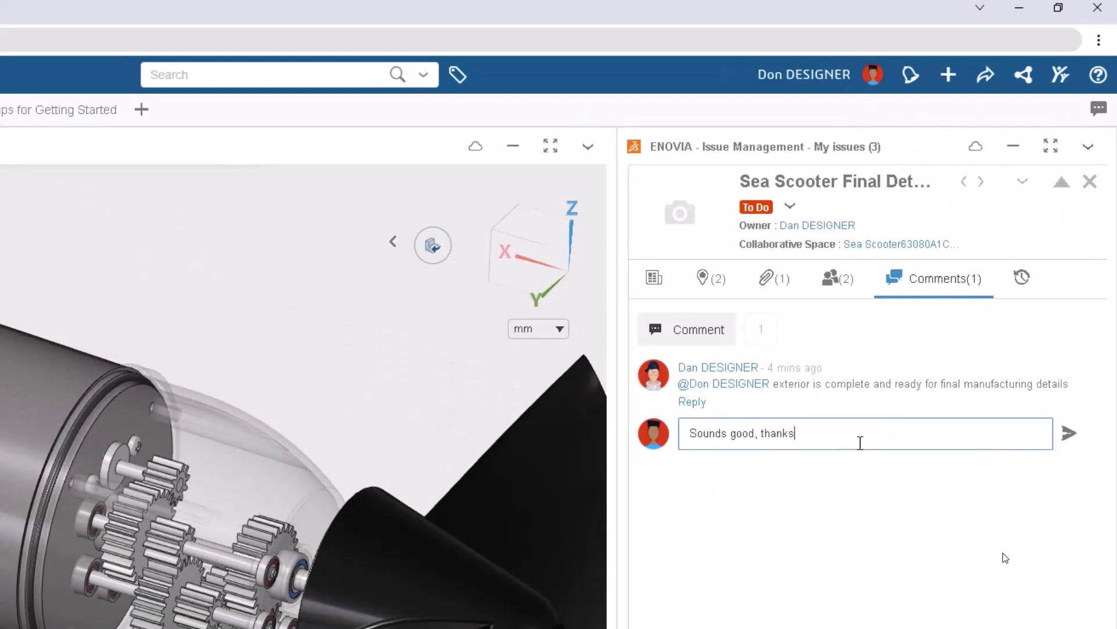
Post the comment reply and step through the Final Details markup slides to the threads slide.
click(1068, 434)
click(774, 283)
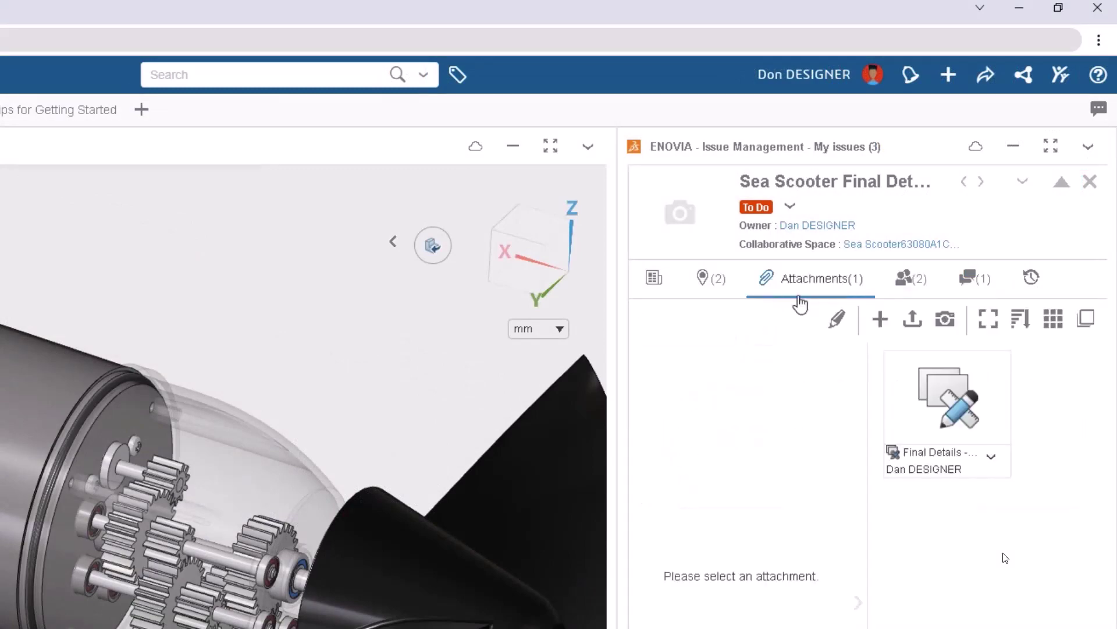
click(952, 411)
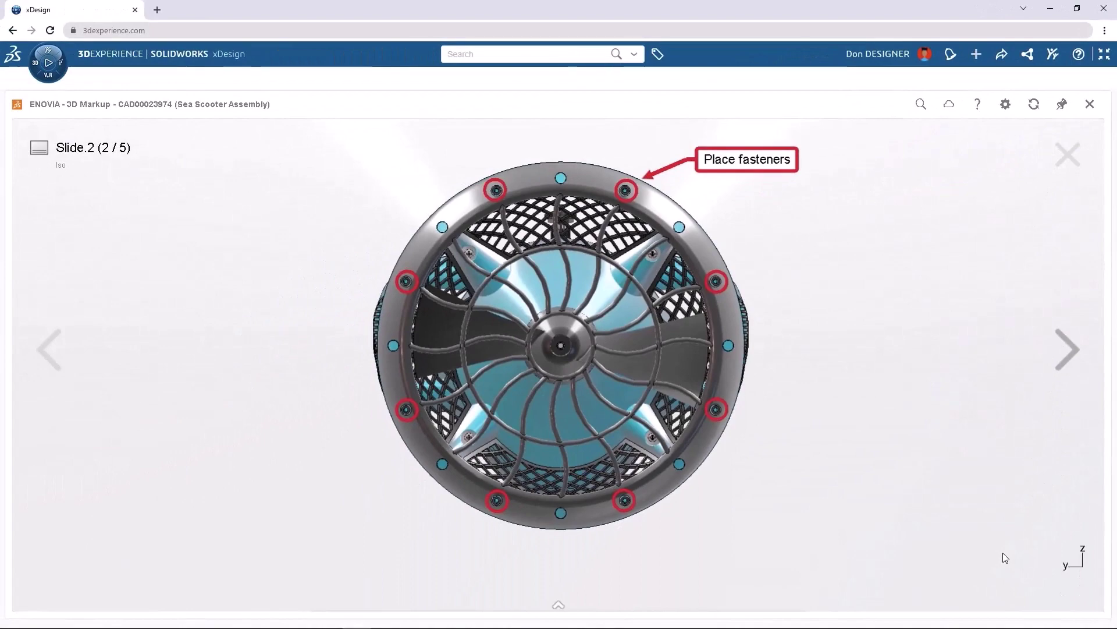
key(Right)
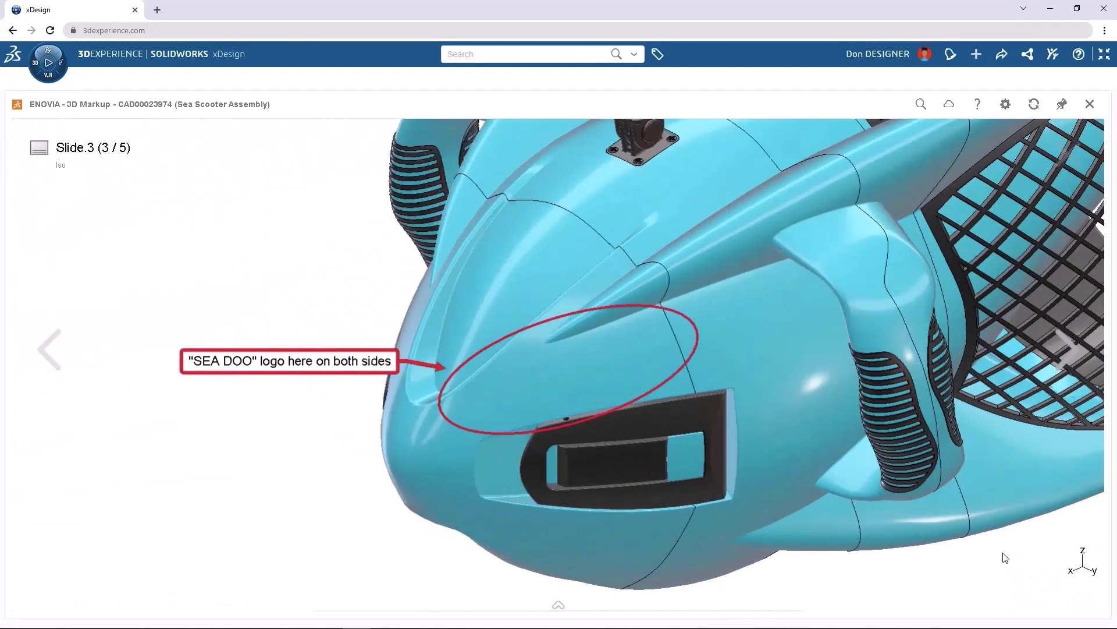
key(Right)
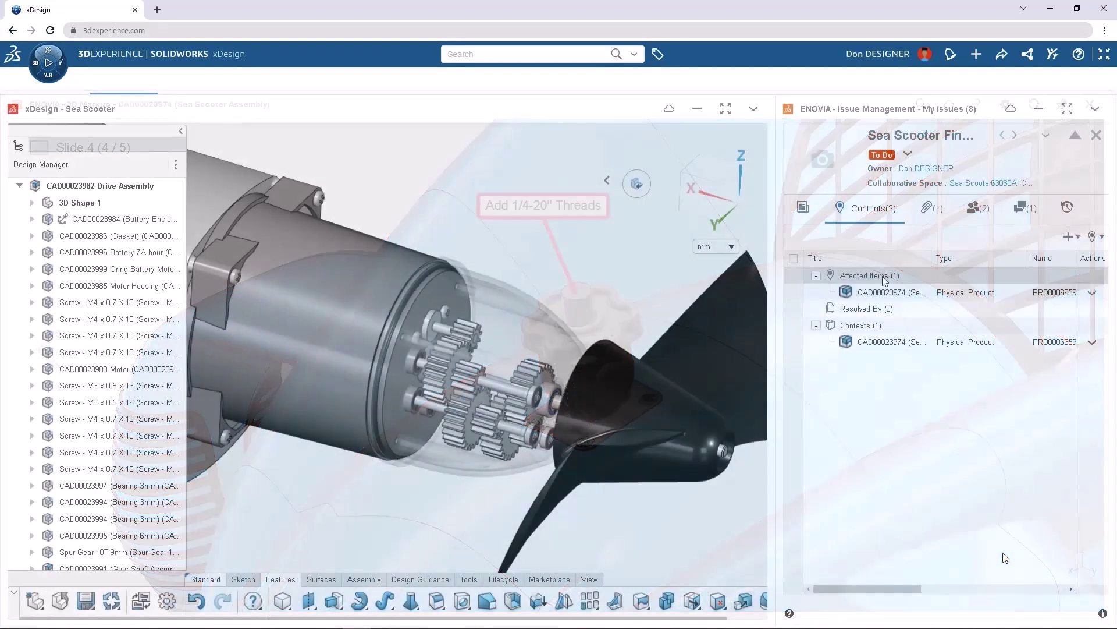
drag(882, 292, 574, 256)
Open the Sea Scooter assembly and pattern the M3 x 0.5 x 16 screw following Circular Pattern.1.
click(564, 309)
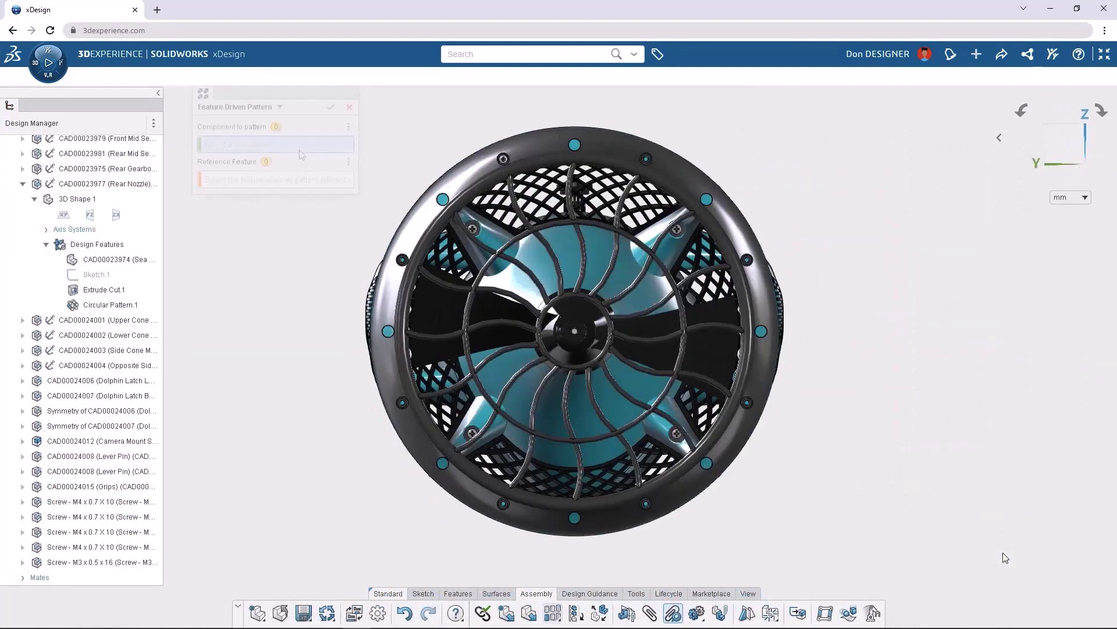
click(503, 159)
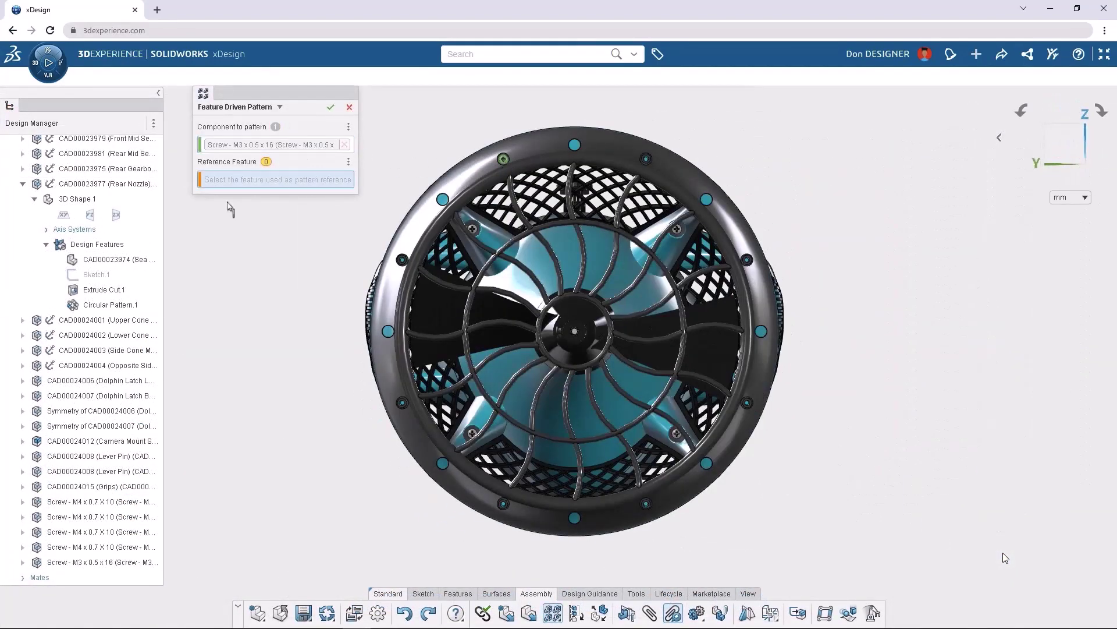
click(129, 306)
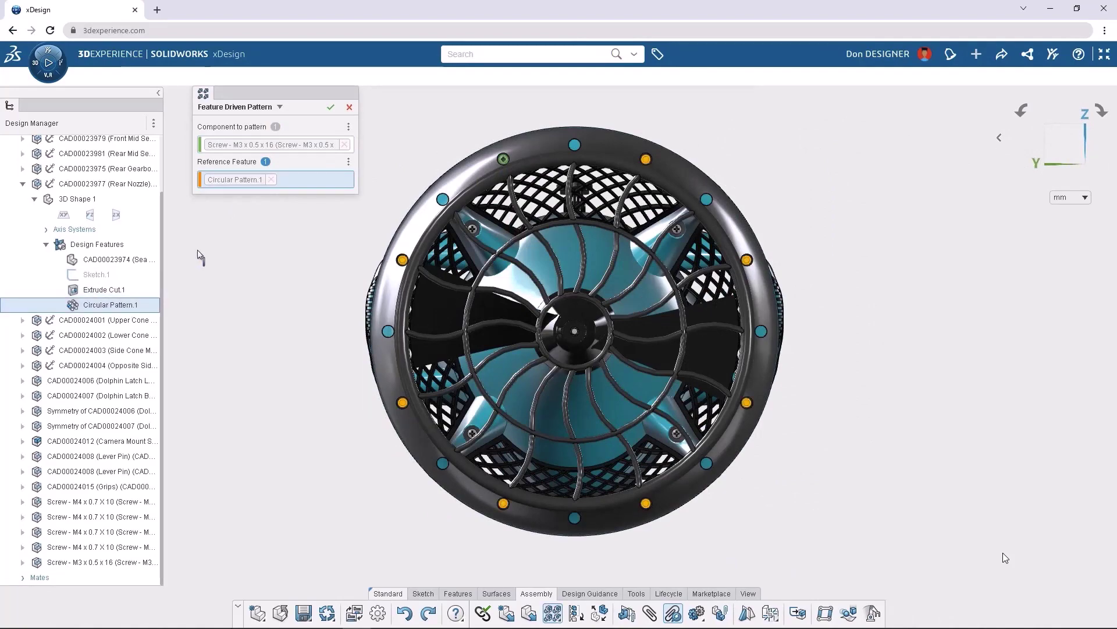
click(330, 108)
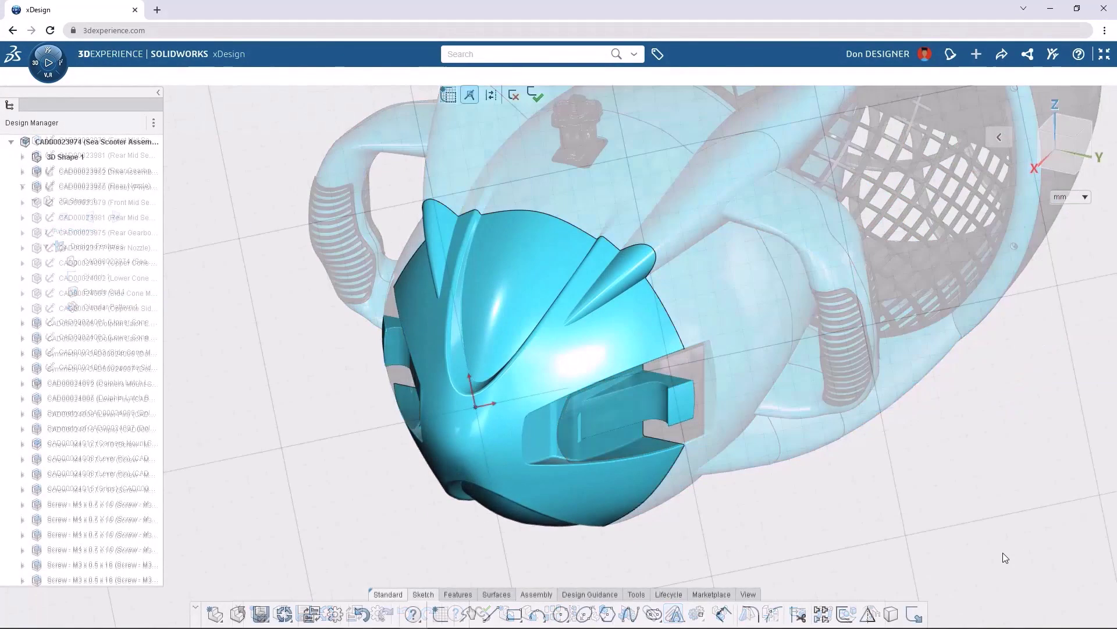
Place the Sea-Doo Logo Sketch on the nose, rotated 15°, on both sides.
click(501, 385)
mouse_move(605, 409)
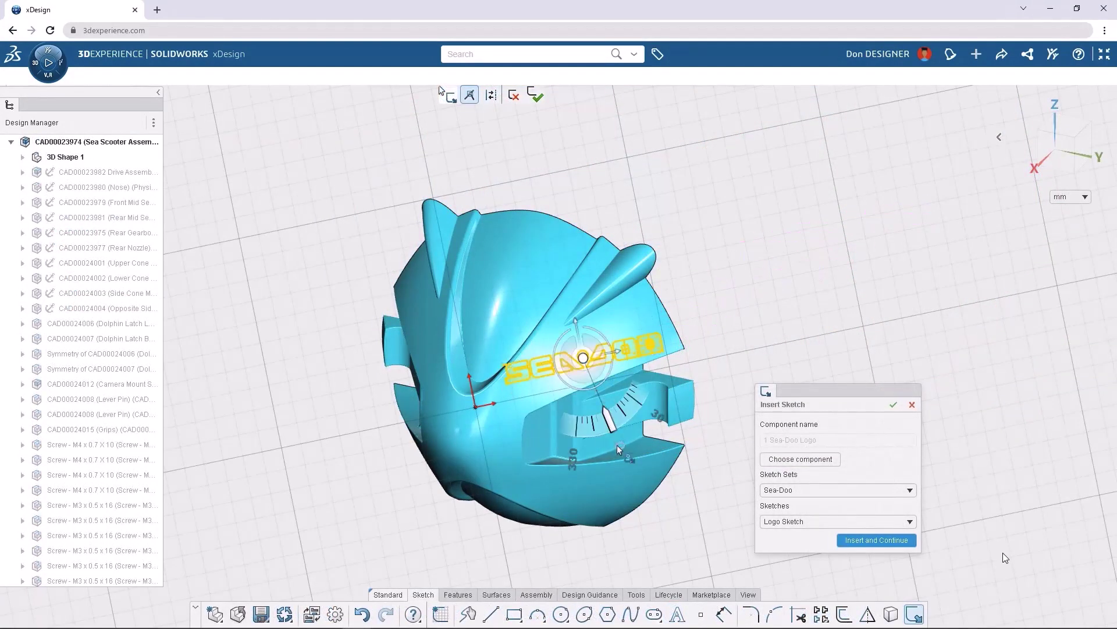
text(5)
key(Return)
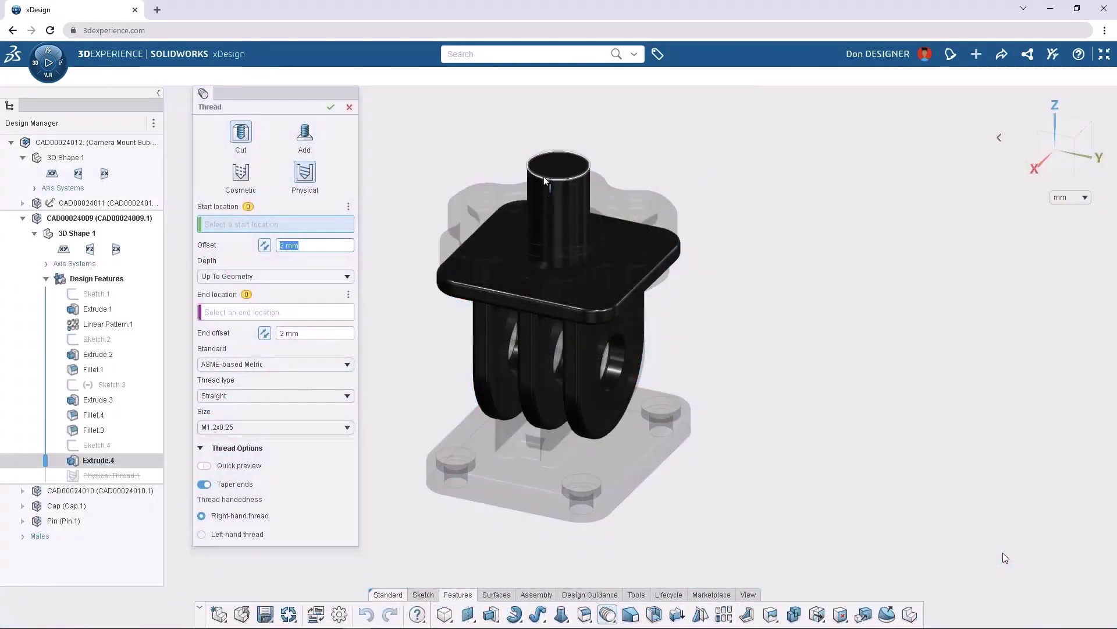
Cut a 1/4-20 ASME inch physical thread from the post's top edge to the plate face, and pick the 250x210x210 printer envelope.
click(545, 176)
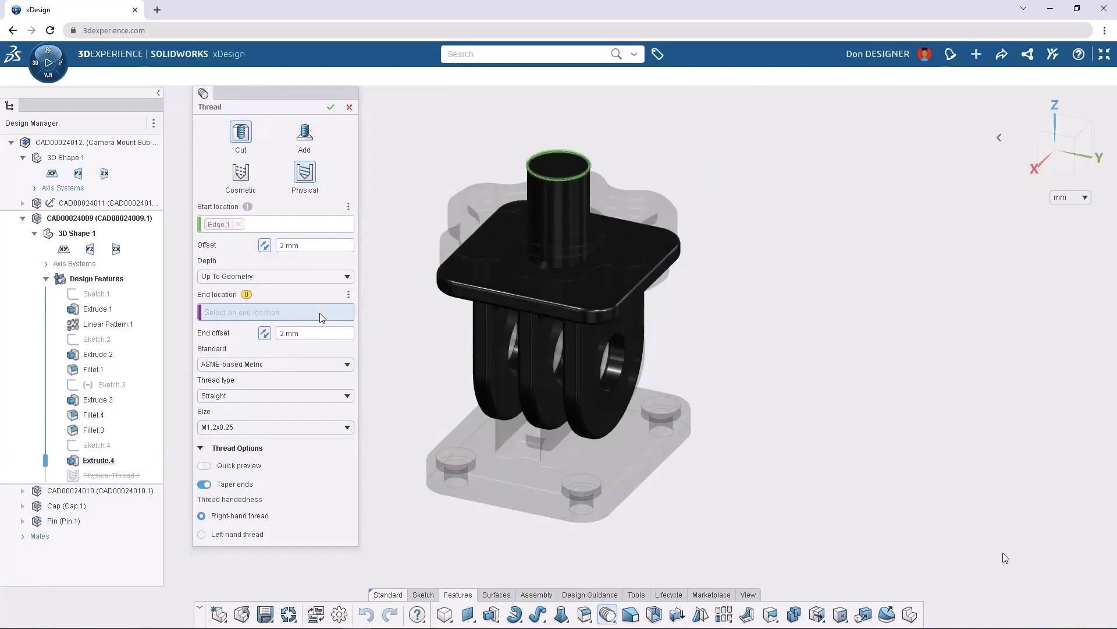
click(487, 273)
click(312, 365)
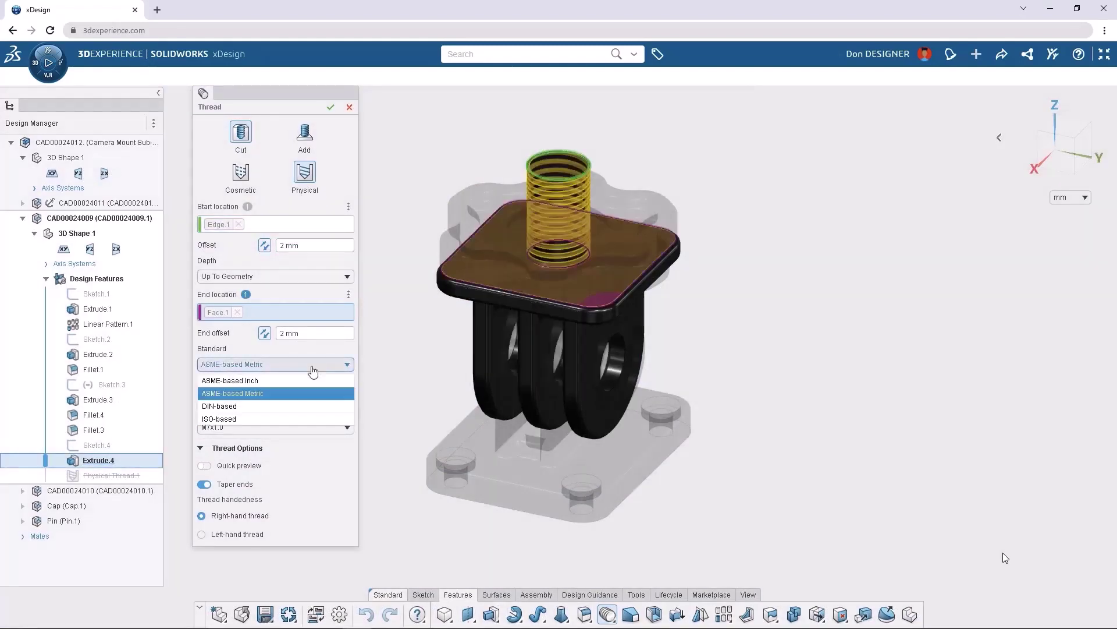
click(288, 382)
click(331, 108)
click(315, 215)
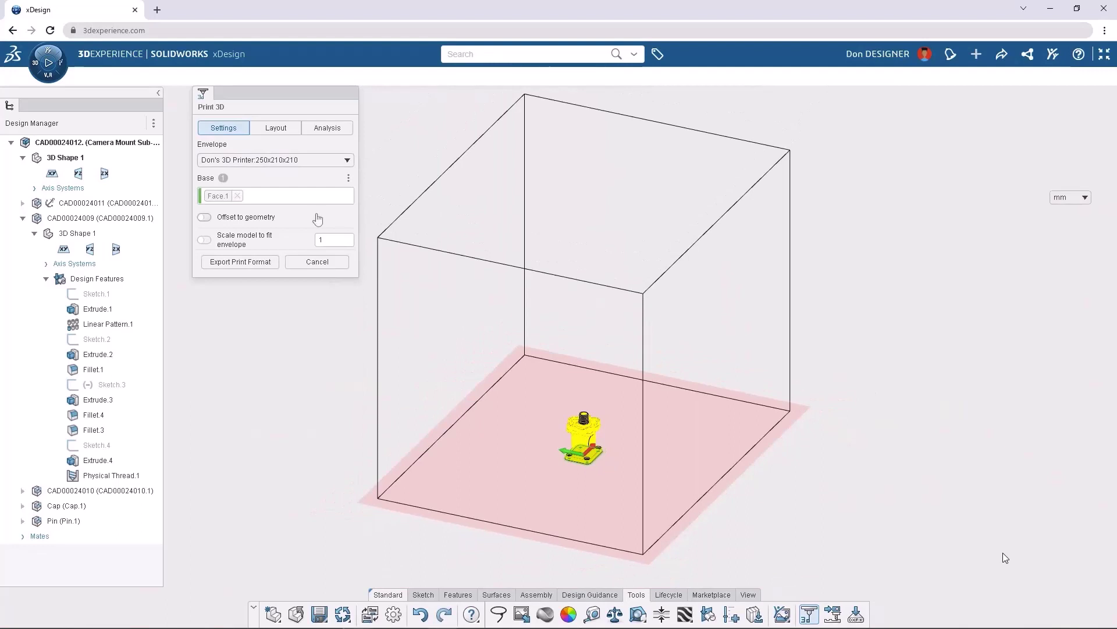
Auto-arrange the camera mount parts across the build plate and highlight areas needing support at 45°.
click(289, 135)
click(315, 193)
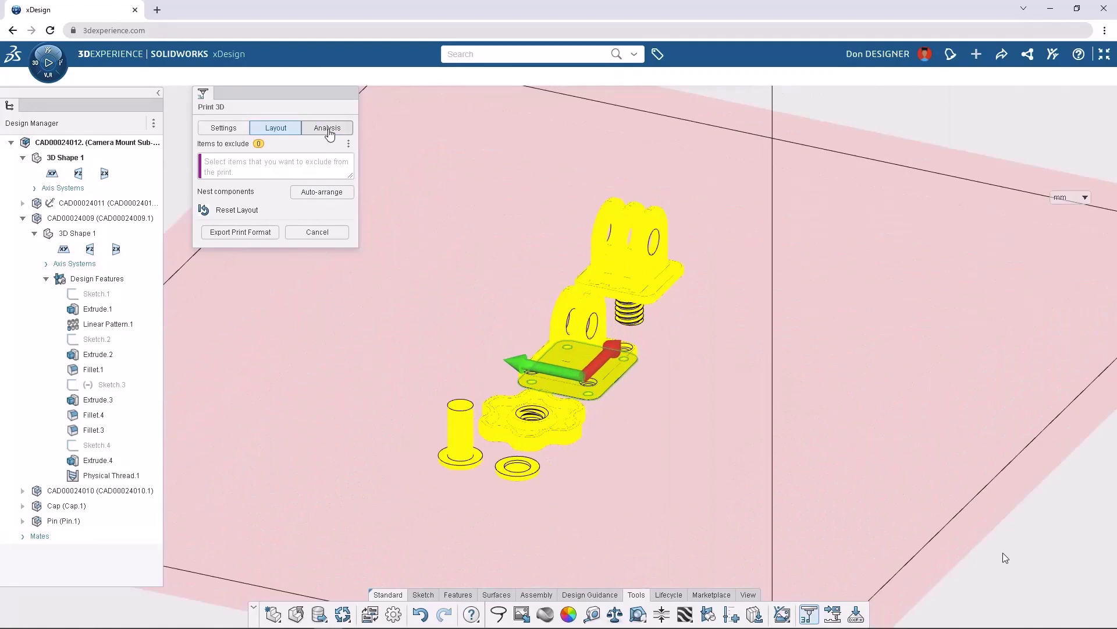
click(329, 134)
click(205, 171)
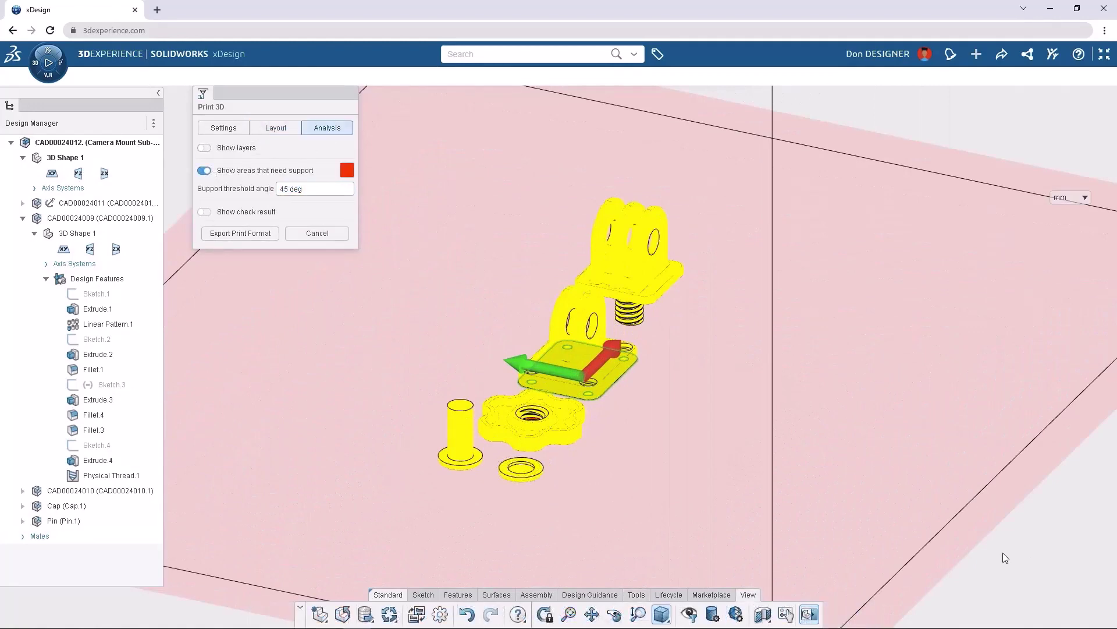